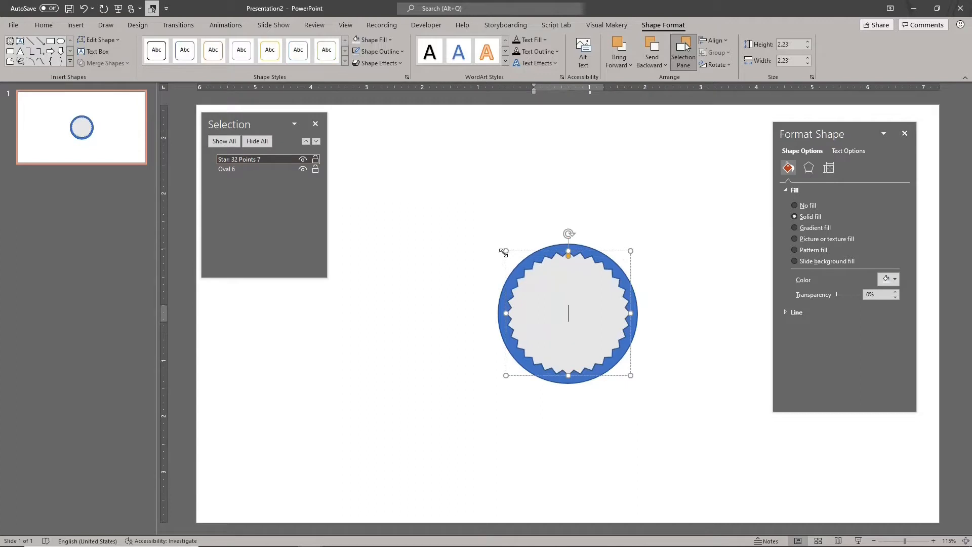
# - Shrink the 32-point star to 2.03 inches high and wide, keeping it centred, and group it with the blue circle
pyautogui.moveTo(506, 252); pyautogui.dragTo(511, 257)
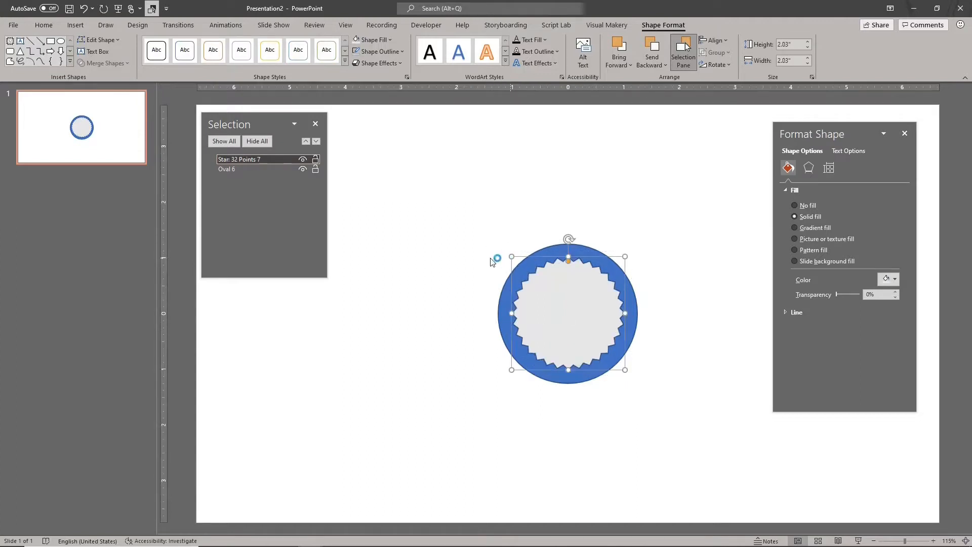
pyautogui.click(463, 224)
pyautogui.moveTo(463, 216); pyautogui.dragTo(700, 412)
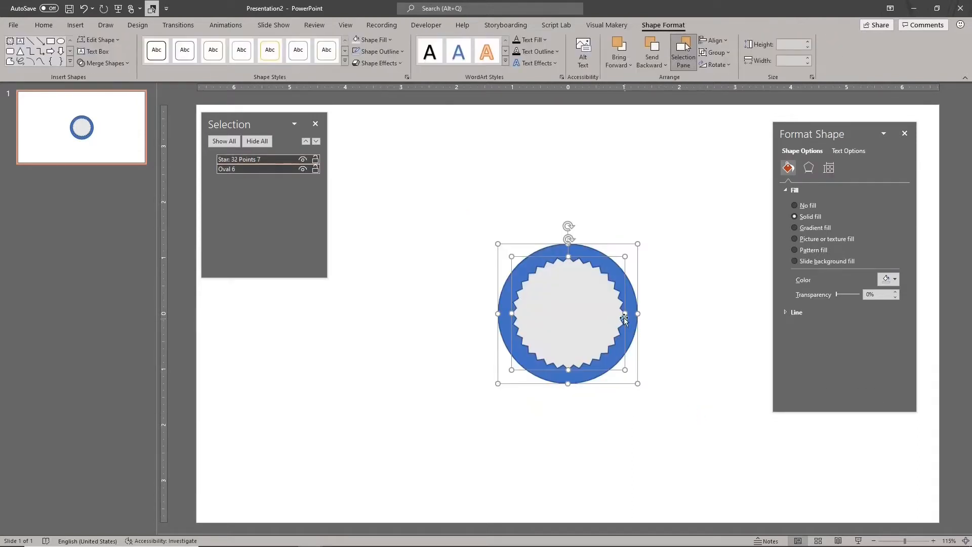
pyautogui.rightClick(622, 294)
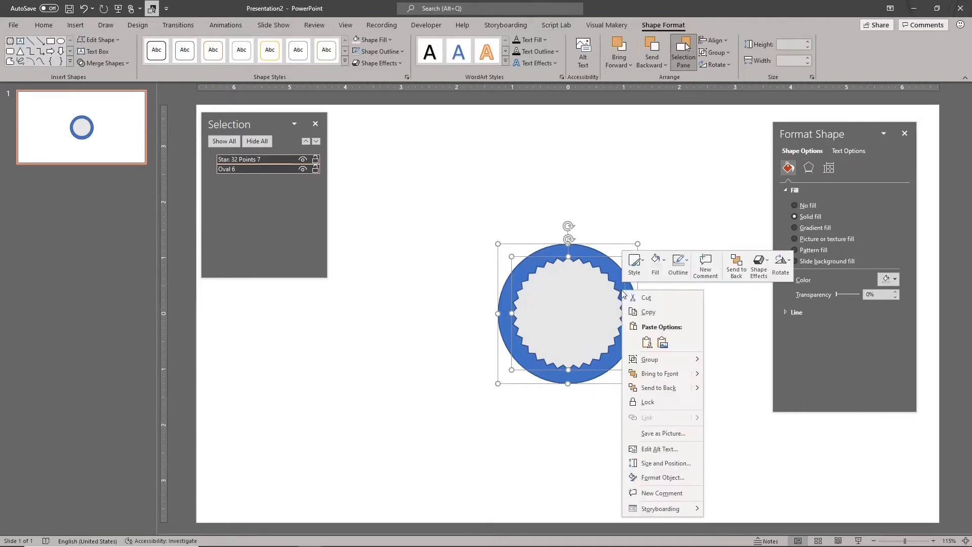
pyautogui.moveTo(645, 366)
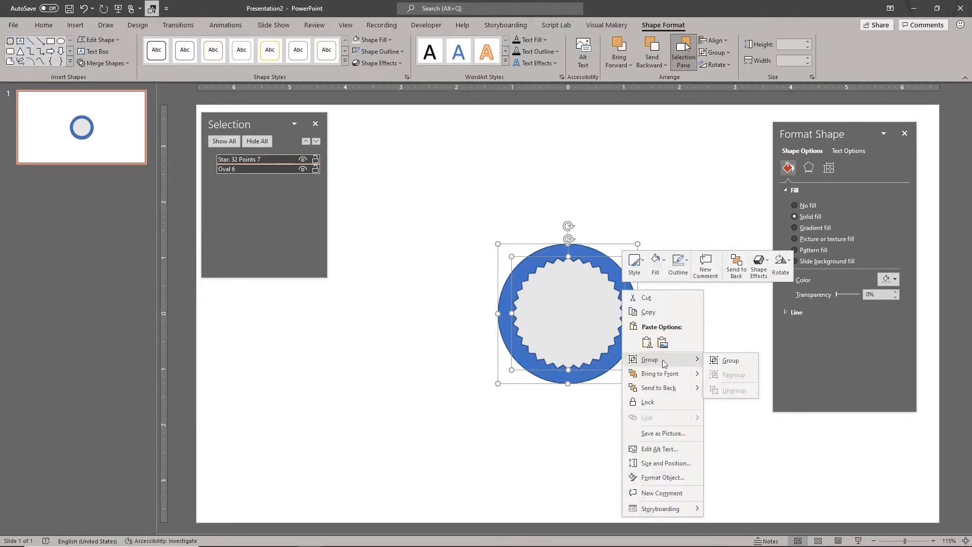
pyautogui.click(713, 362)
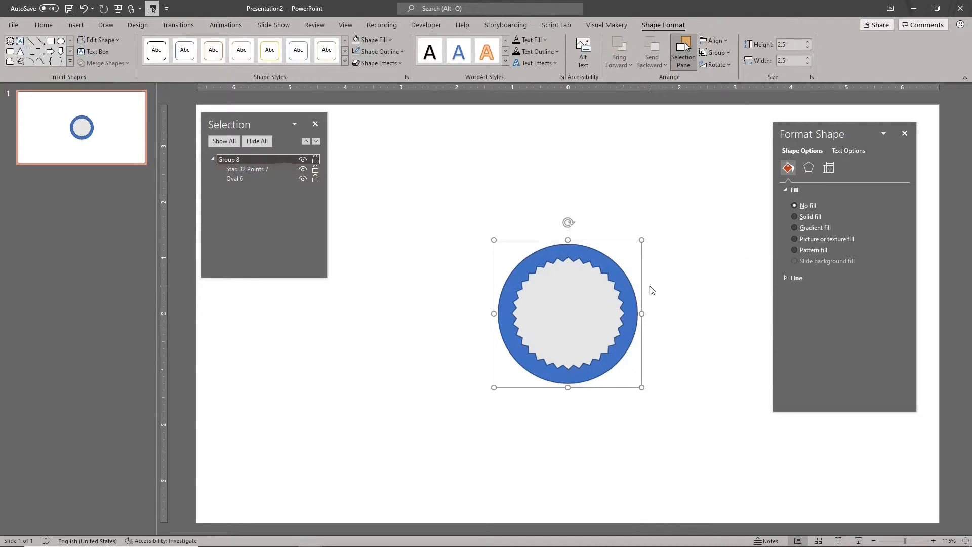
# - Remove the outline from the grouped star and circle
pyautogui.click(367, 53)
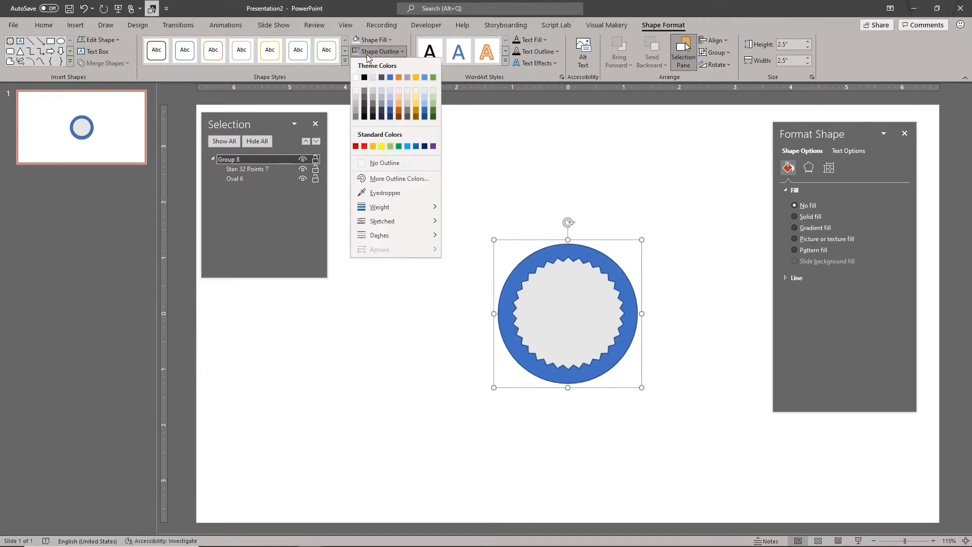
pyautogui.click(400, 165)
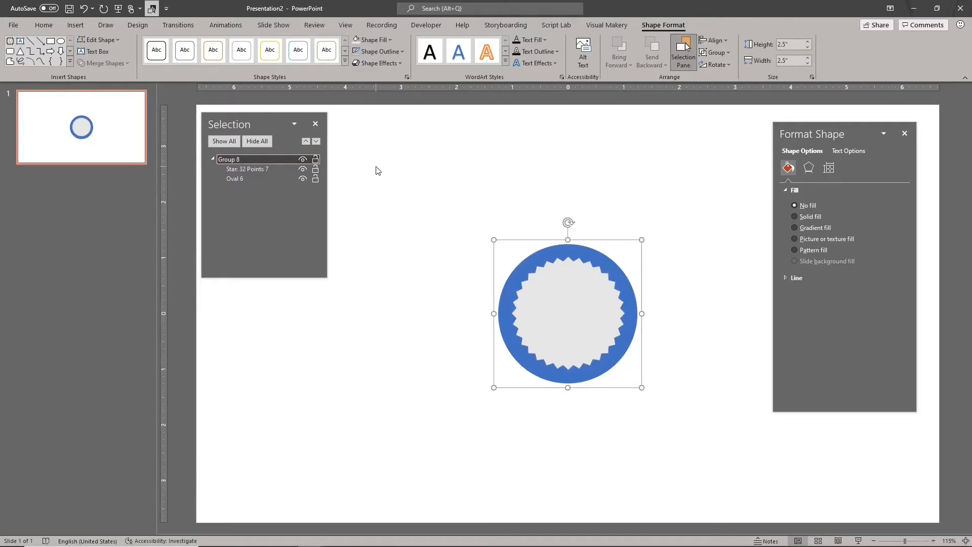
# - Rename the group Muffin, the 32-point star inside it Cup, and the oval Muffin
pyautogui.moveTo(270, 119); pyautogui.dragTo(429, 241)
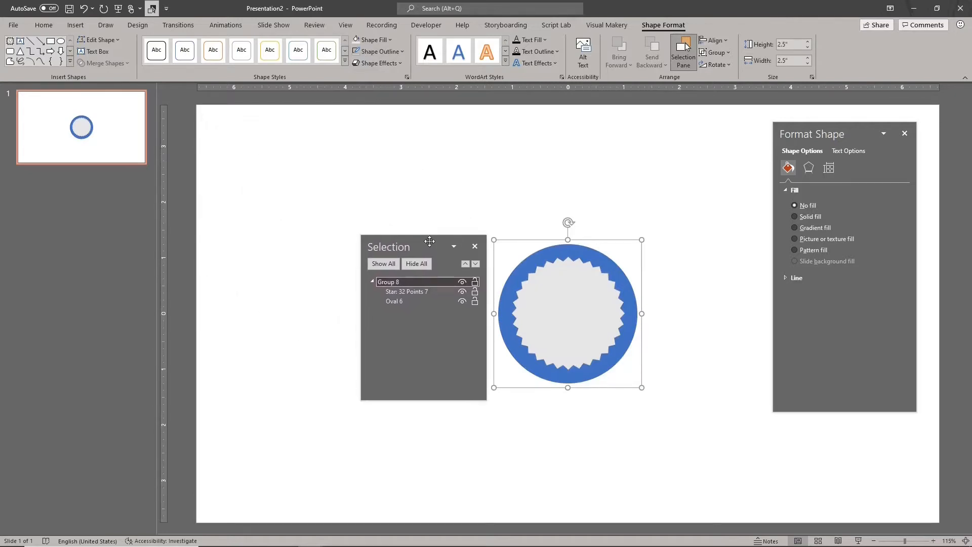
pyautogui.click(389, 282)
pyautogui.hotkey('ctrl', 'a')
pyautogui.write('Mu')
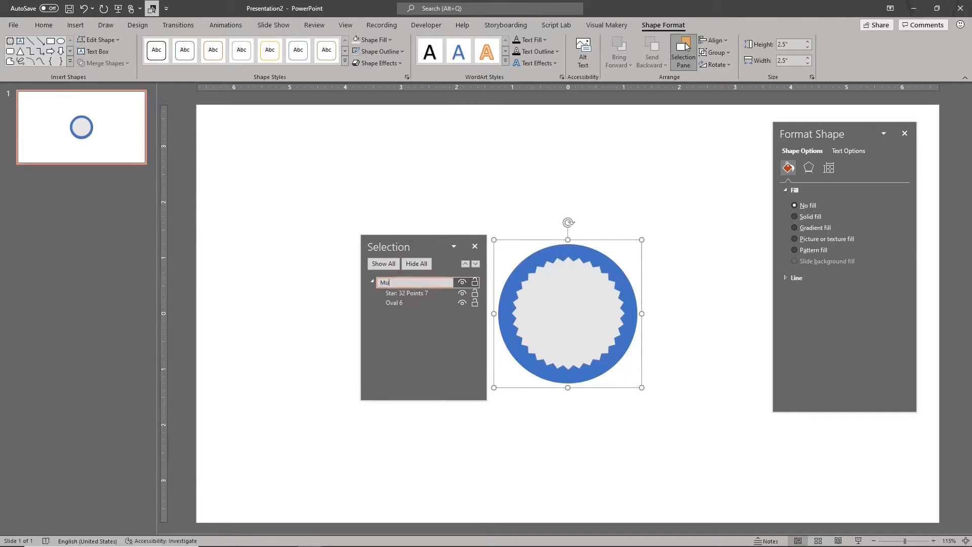
pyautogui.click(399, 292)
pyautogui.click(399, 292)
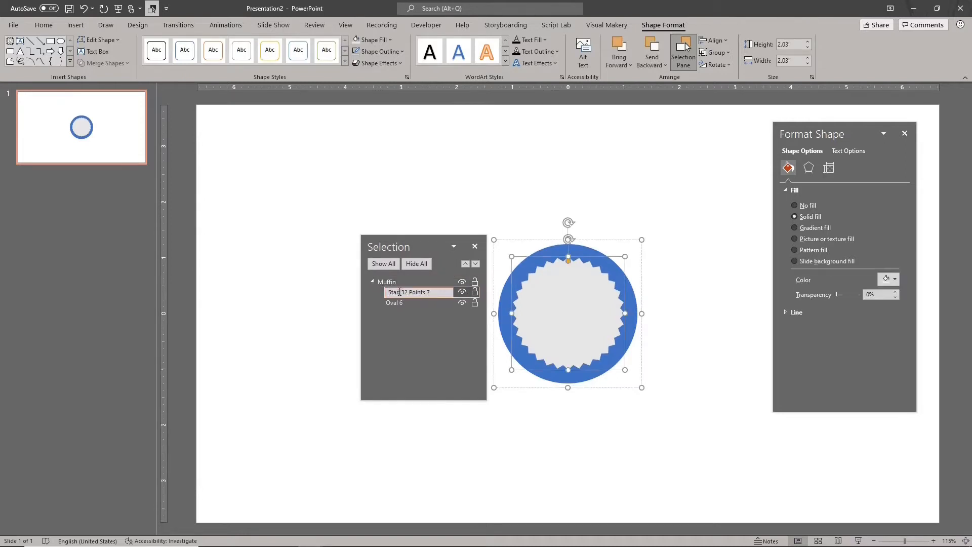
pyautogui.write('Cup')
pyautogui.click(405, 302)
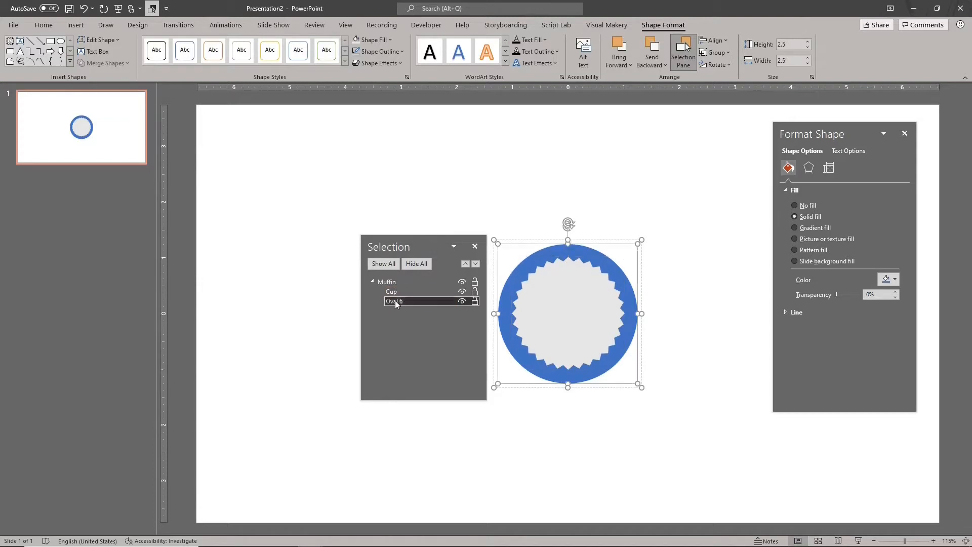
pyautogui.click(395, 301)
pyautogui.write('Muffin')
pyautogui.press('Return')
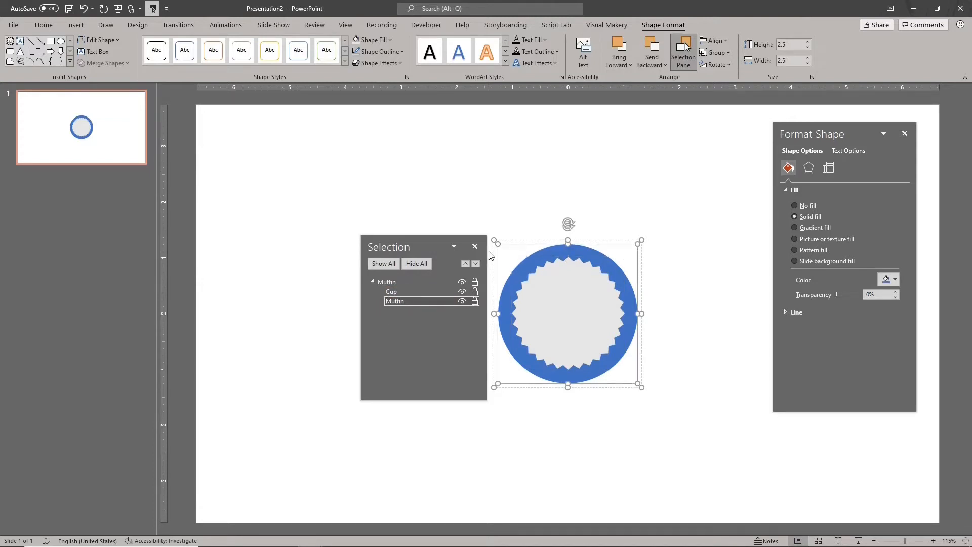
# - Apply the Perspective: Front 3-D rotation preset to the whole Muffin group
pyautogui.click(525, 242)
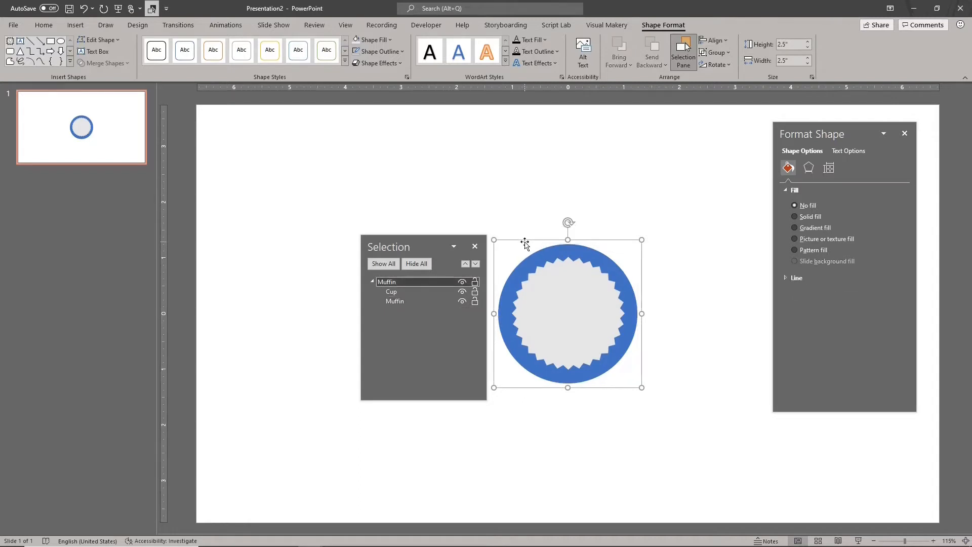
pyautogui.click(808, 168)
pyautogui.moveTo(840, 132); pyautogui.dragTo(723, 202)
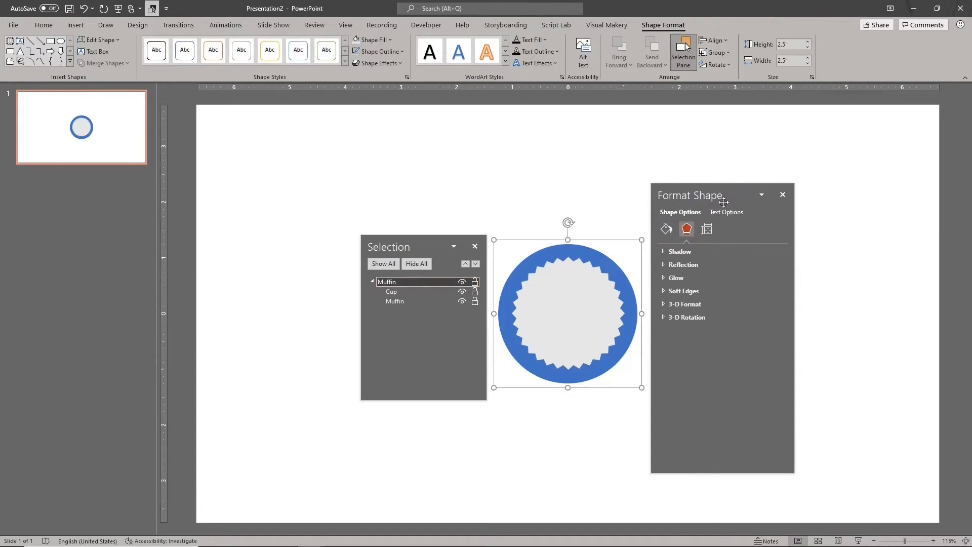
pyautogui.click(662, 318)
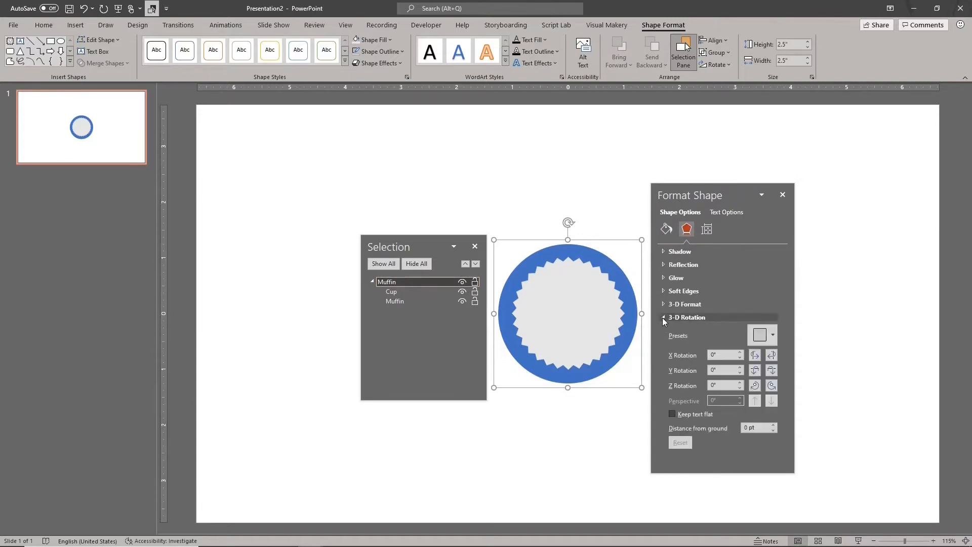
pyautogui.click(765, 337)
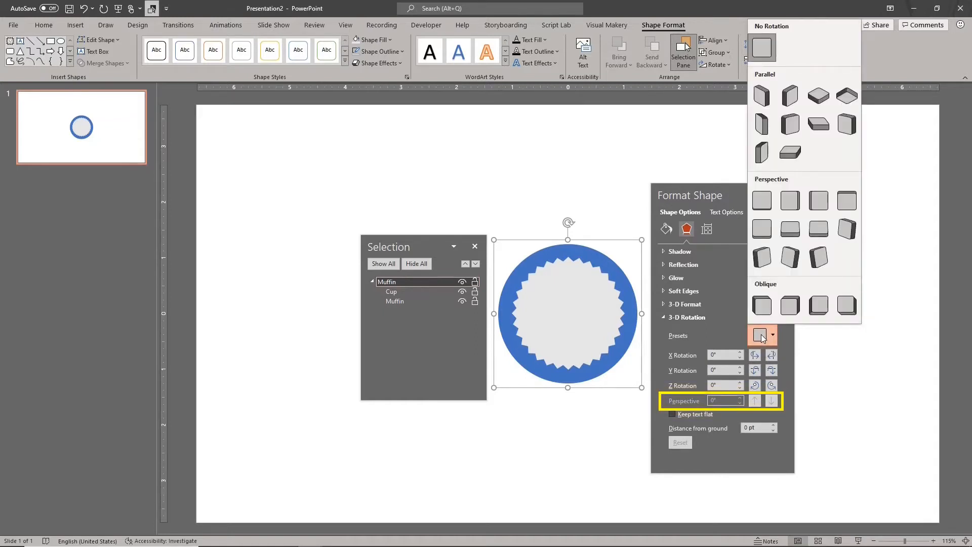
pyautogui.click(767, 203)
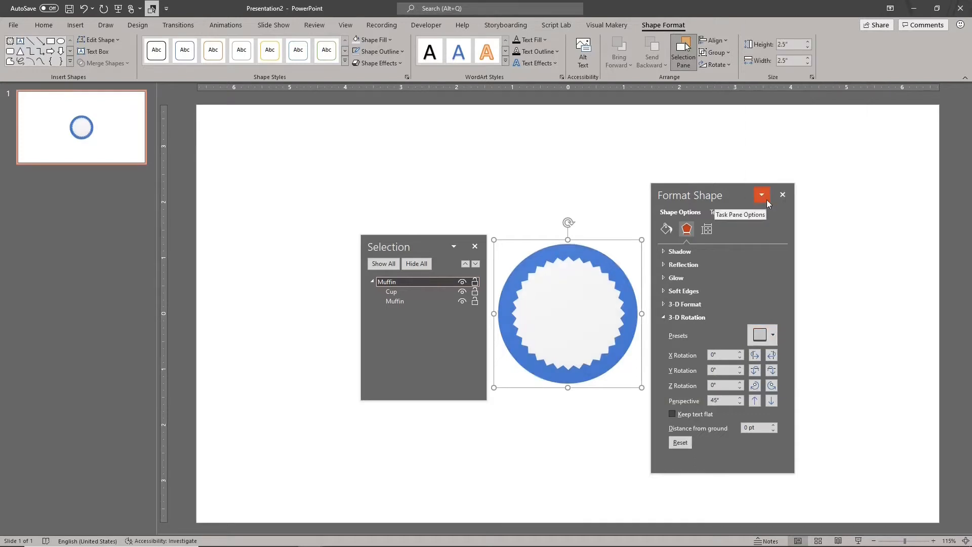
# - Set the Muffin group's Y rotation to 270°
pyautogui.click(771, 371)
pyautogui.click(771, 371)
pyautogui.click(772, 372)
pyautogui.click(772, 372)
pyautogui.click(771, 371)
pyautogui.click(771, 371)
pyautogui.click(772, 372)
pyautogui.click(771, 372)
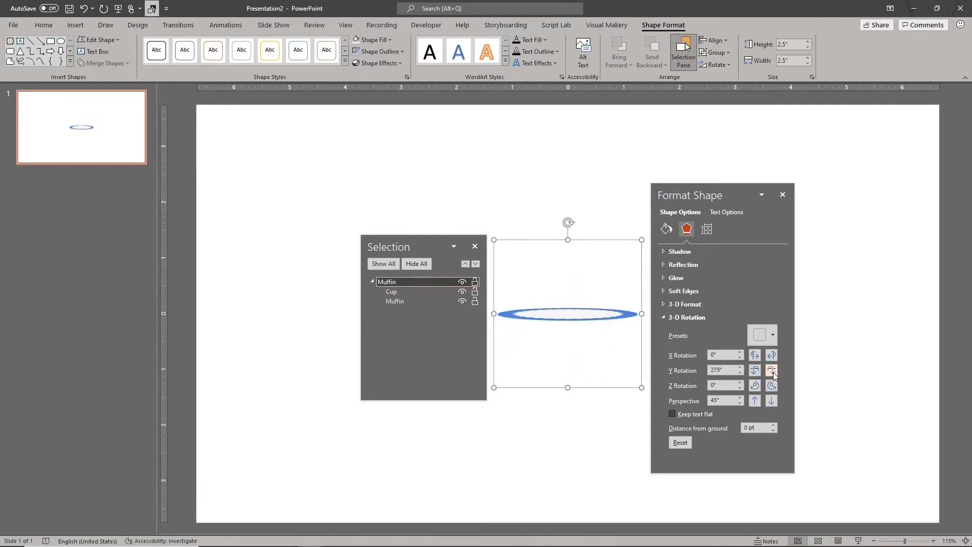
pyautogui.click(772, 372)
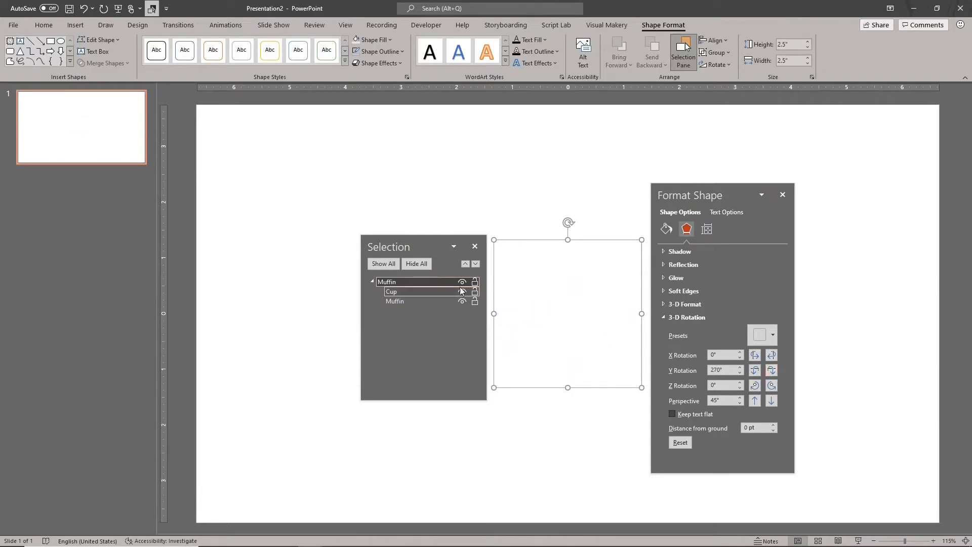
# - Give the Cup shape an angled bottom bevel with a height of 90 pt, keeping the default bevel width
pyautogui.click(418, 292)
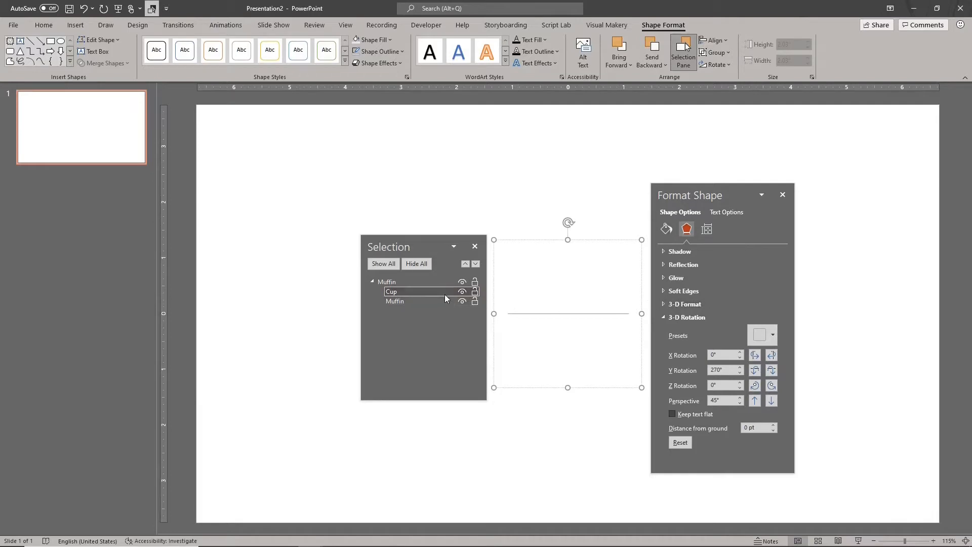
pyautogui.click(663, 316)
pyautogui.click(663, 304)
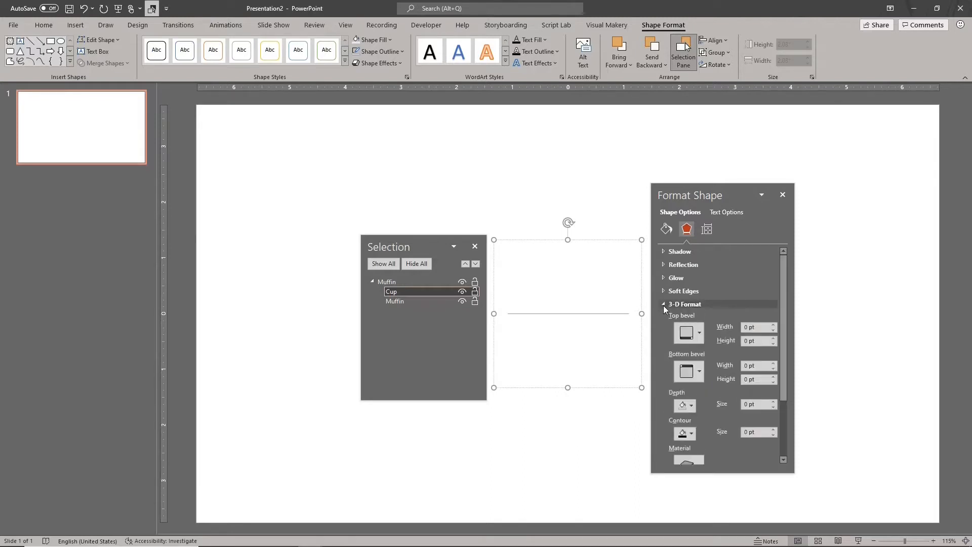
pyautogui.click(690, 373)
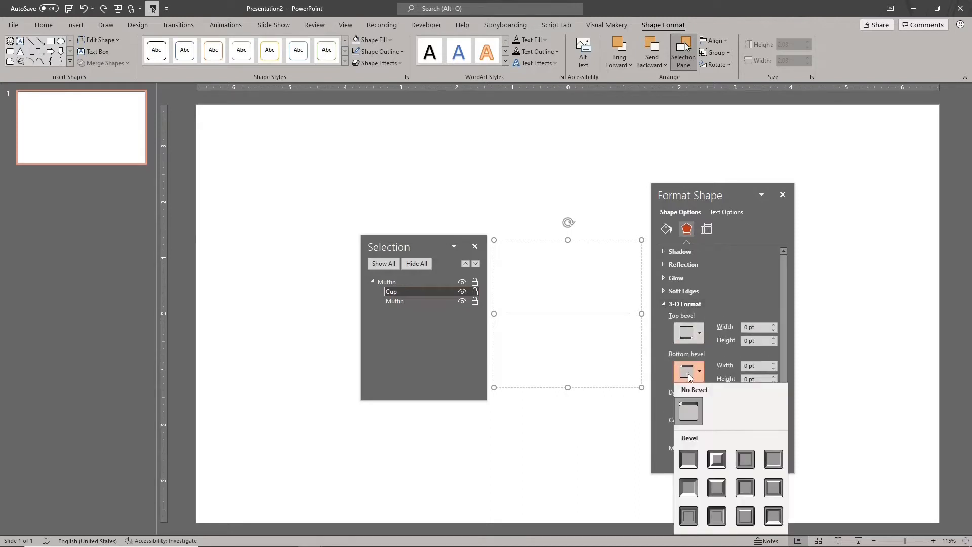
pyautogui.click(689, 486)
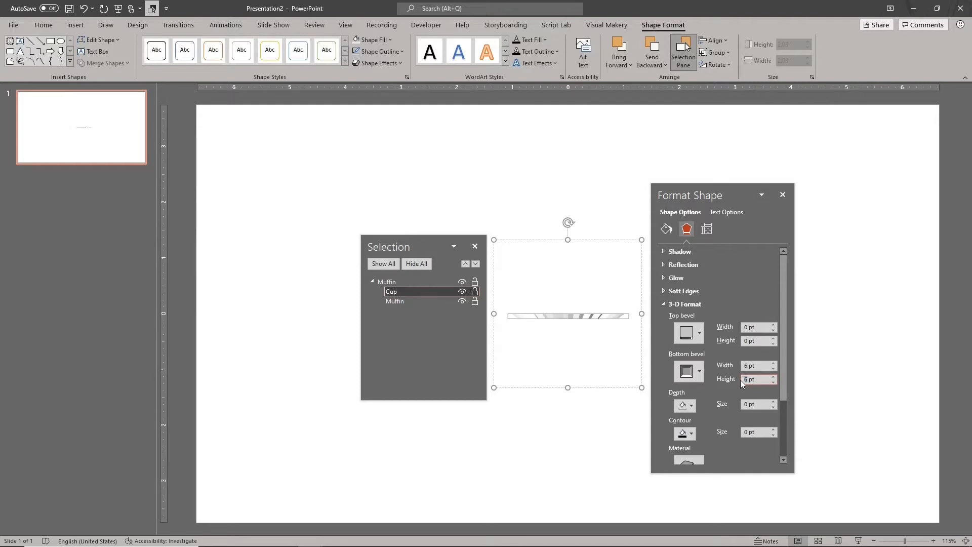
pyautogui.write('90')
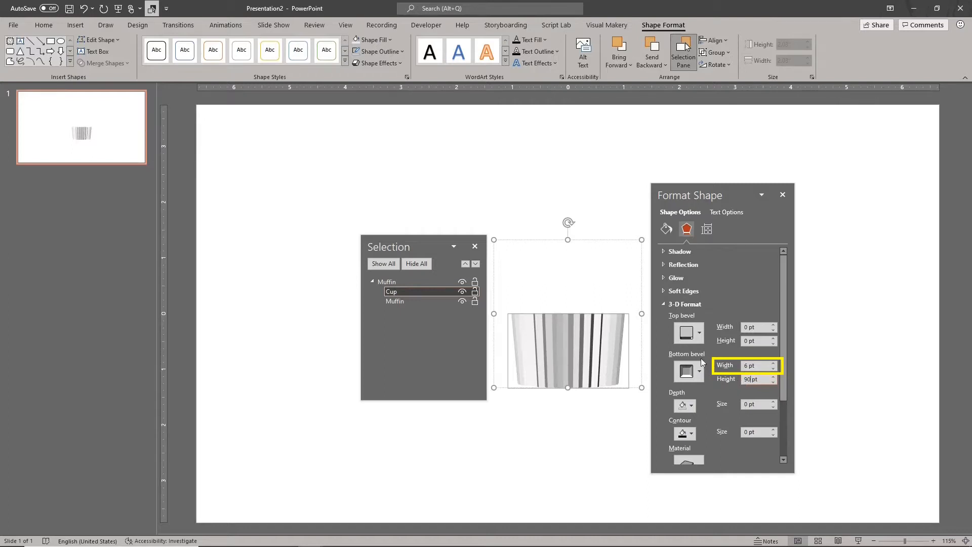
# - Give the Muffin oval a Round bottom bevel with a width of 22 pt and a height of 11 pt
pyautogui.click(426, 302)
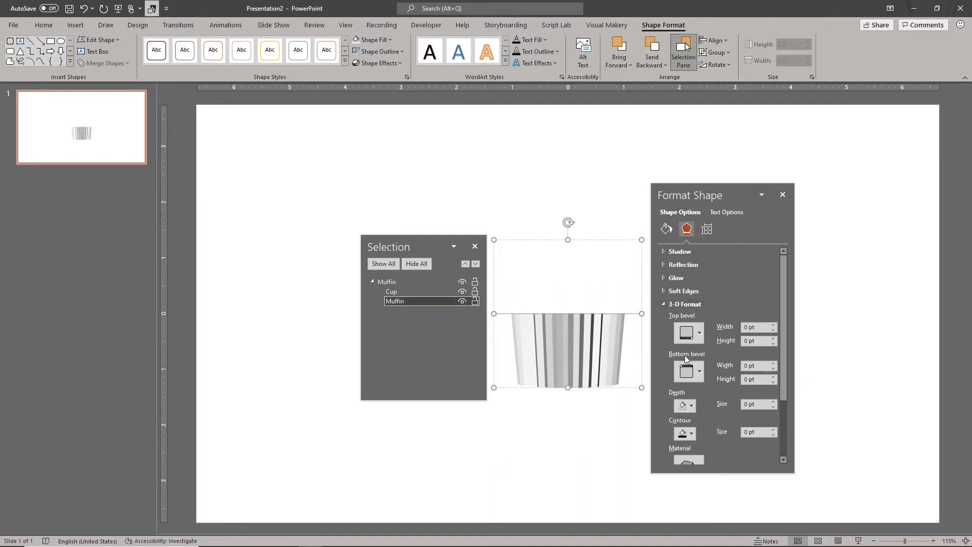
pyautogui.click(686, 374)
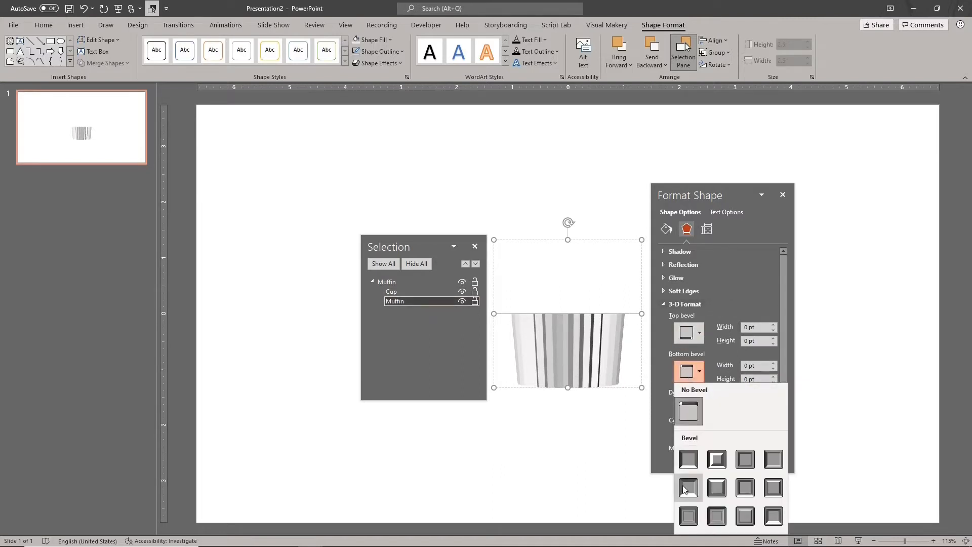
pyautogui.click(688, 459)
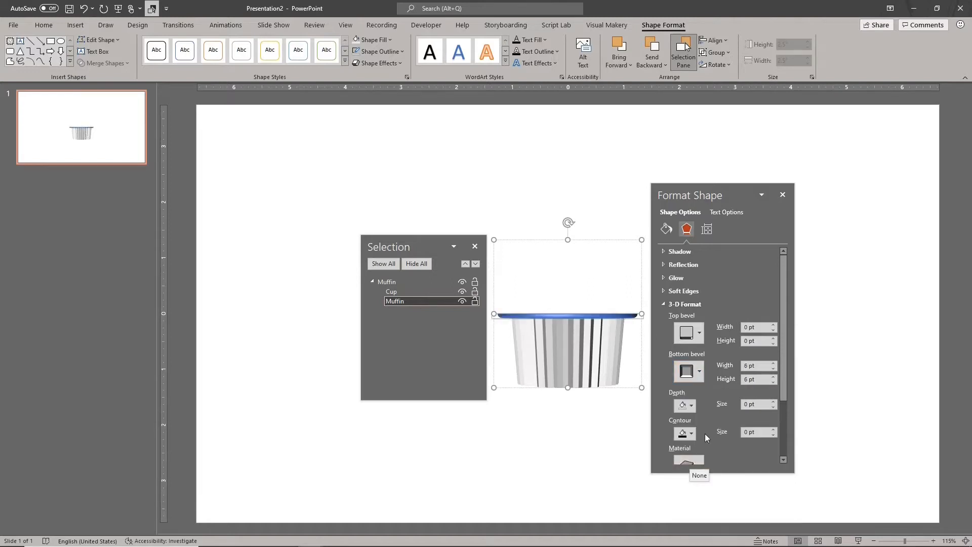
pyautogui.click(774, 363)
pyautogui.click(774, 362)
pyautogui.click(774, 378)
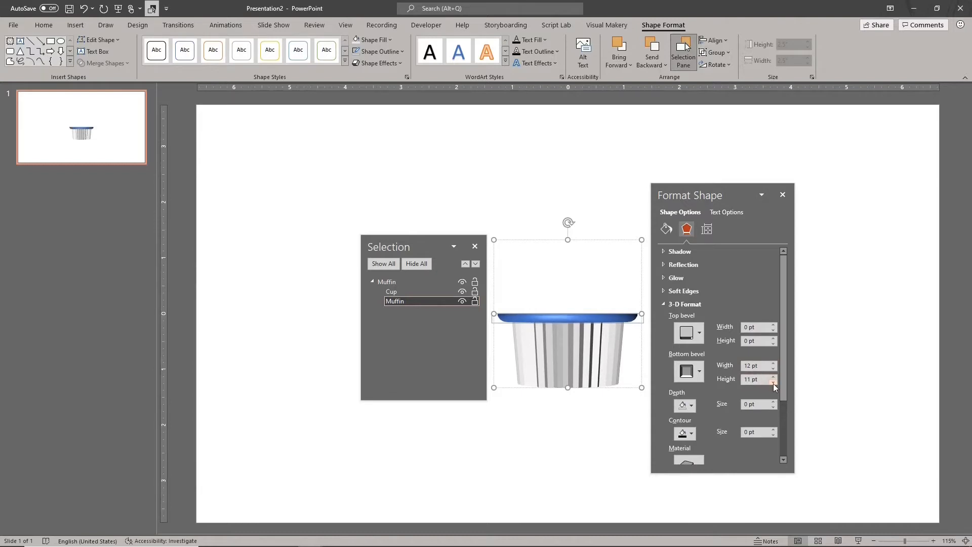
pyautogui.click(773, 362)
# - Give the Muffin oval a Round top bevel with a width of 85 pt and a height of 50 pt
pyautogui.click(686, 334)
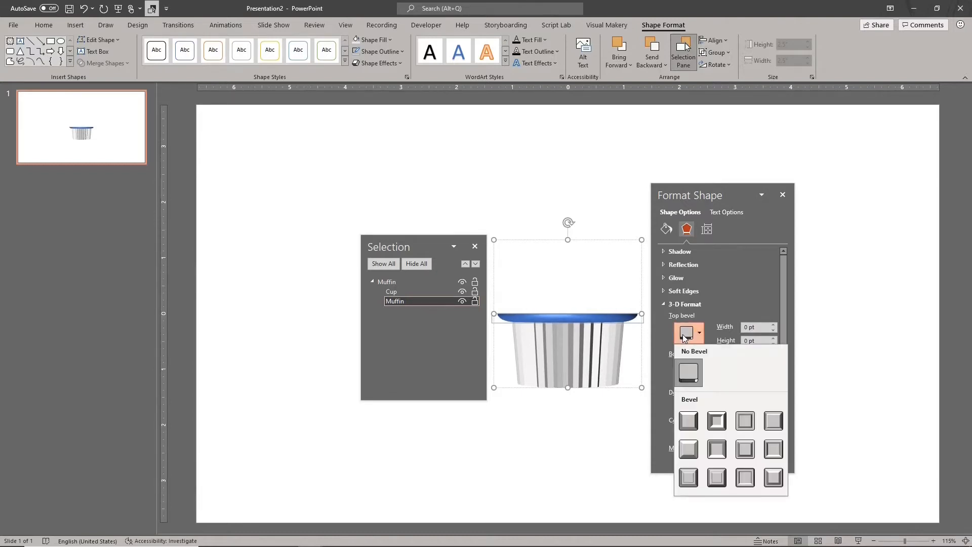
pyautogui.click(689, 422)
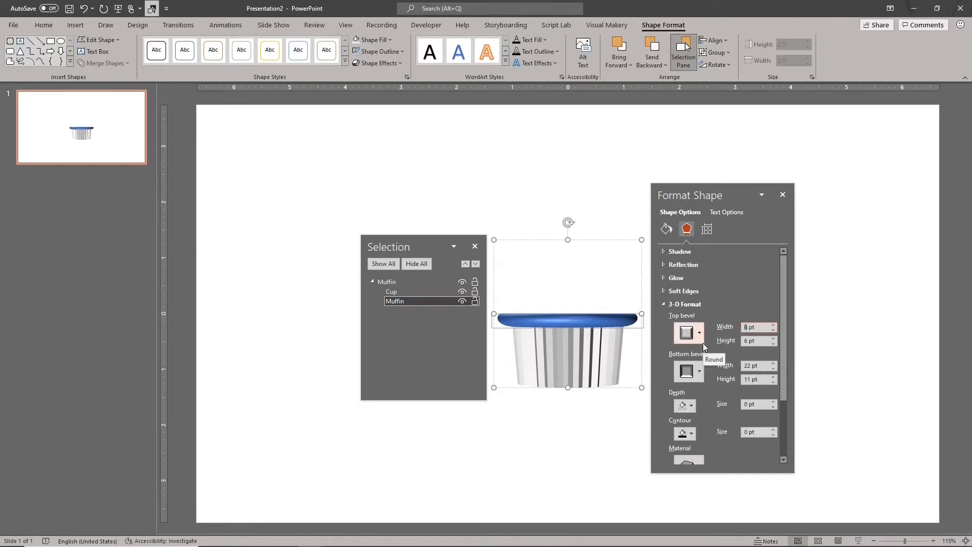
pyautogui.write('85')
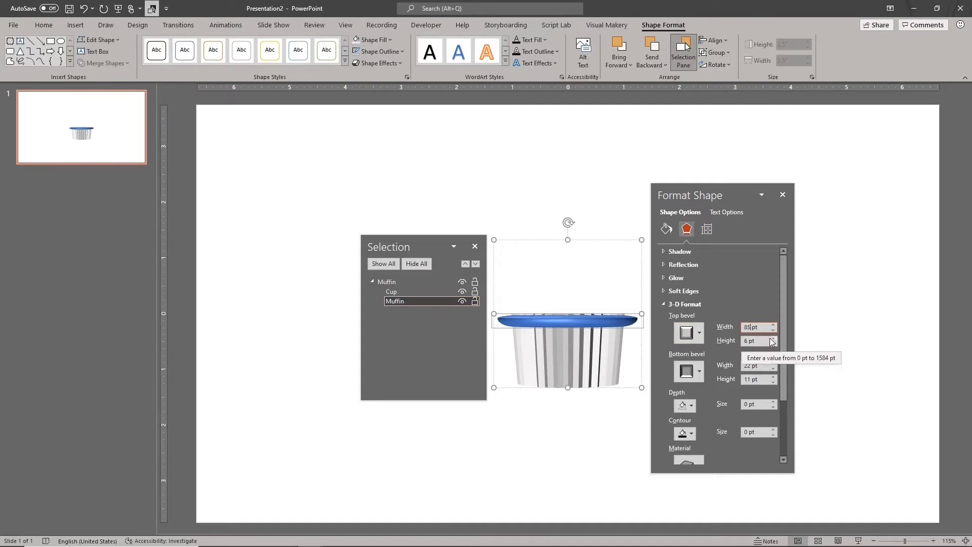
pyautogui.moveTo(773, 338); pyautogui.dragTo(773, 340)
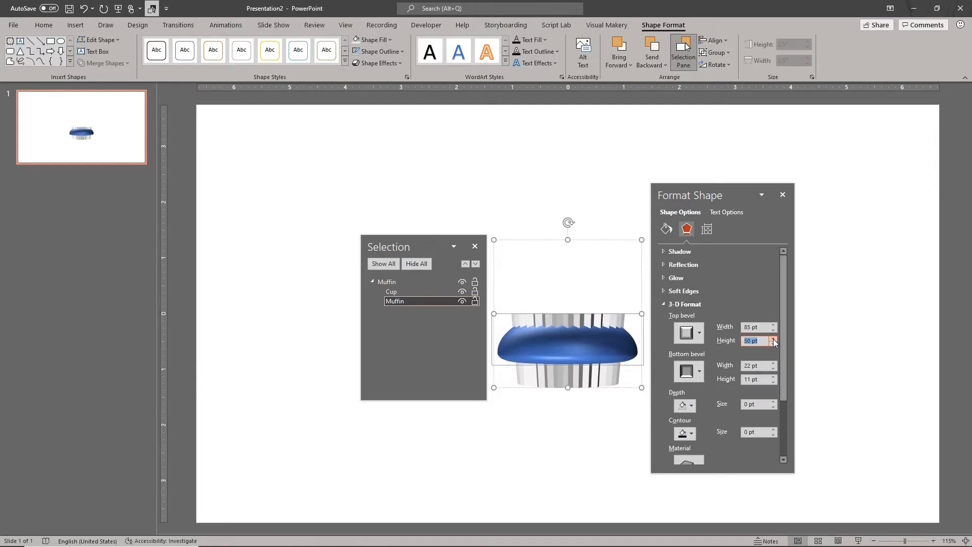
# - Set the Muffin oval's 3-D distance from ground to 50 pt
pyautogui.click(663, 304)
pyautogui.click(663, 318)
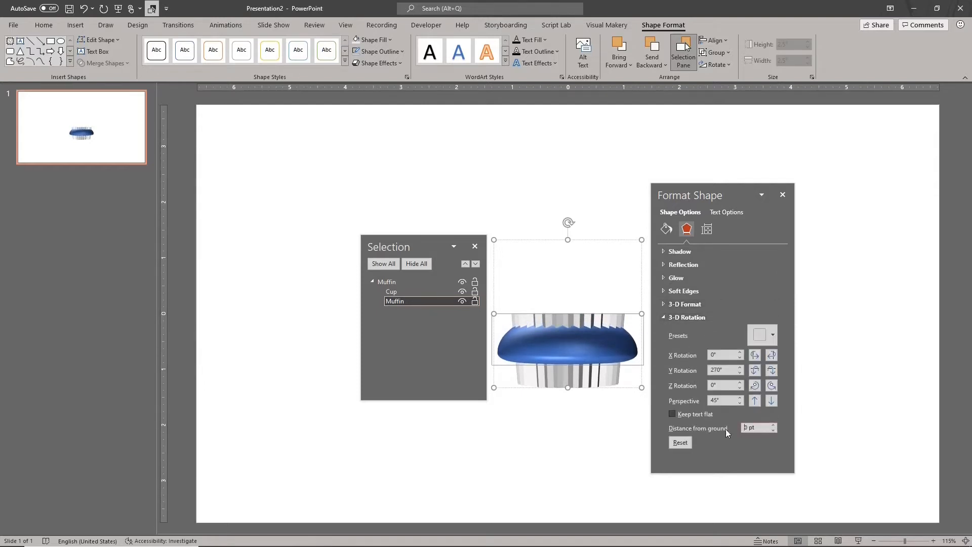
pyautogui.write('5')
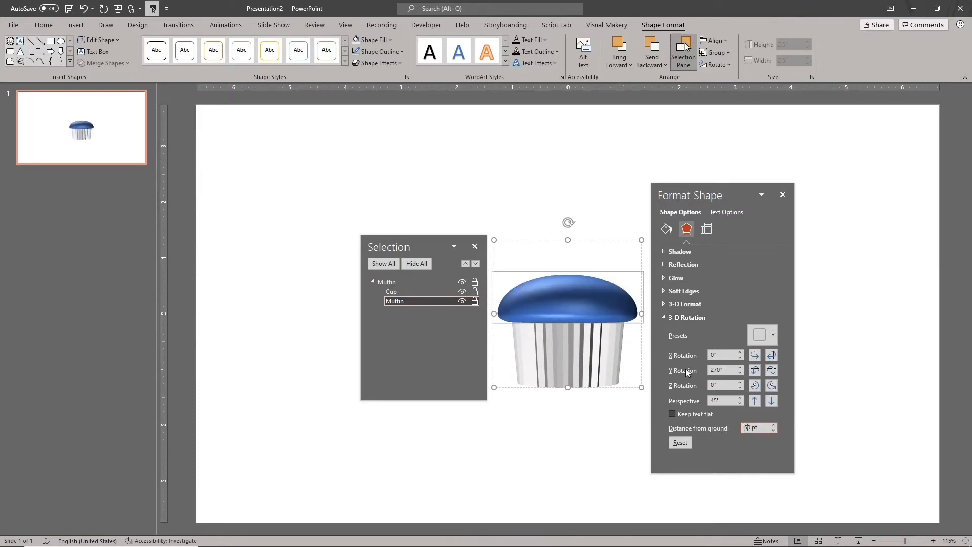
# - Check the overlap with the Cup by raising the Muffin oval's fill transparency to about 34% and returning it to 0%
pyautogui.click(666, 229)
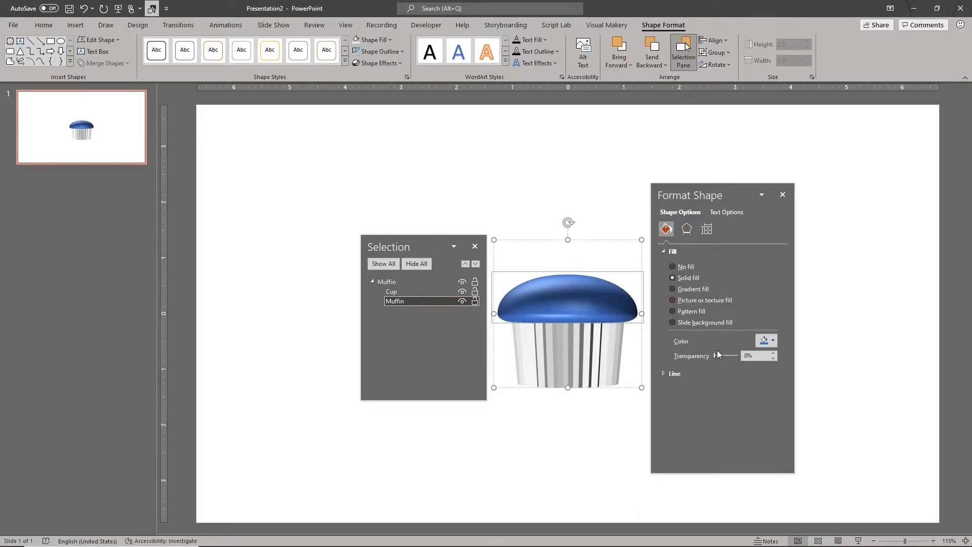
pyautogui.moveTo(713, 355); pyautogui.dragTo(721, 354)
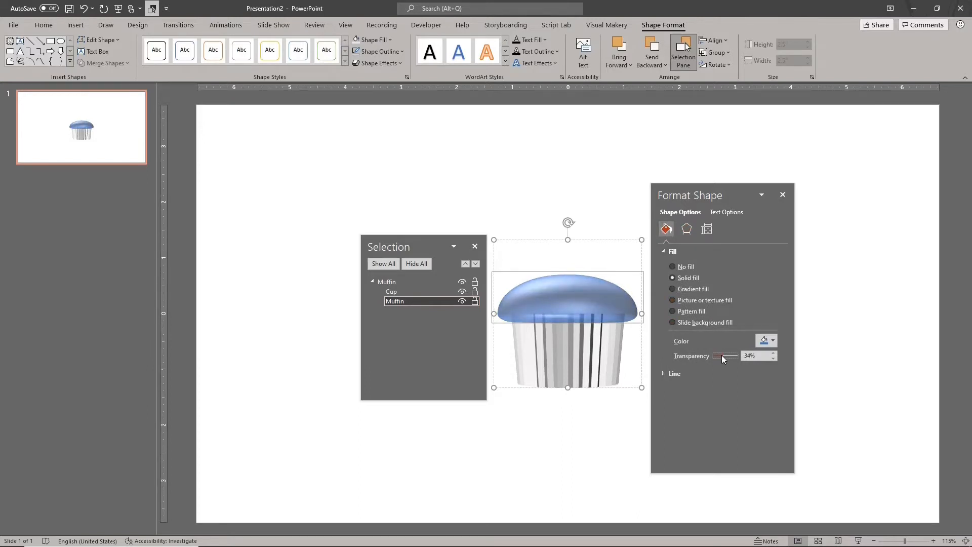
pyautogui.moveTo(721, 354); pyautogui.dragTo(701, 356)
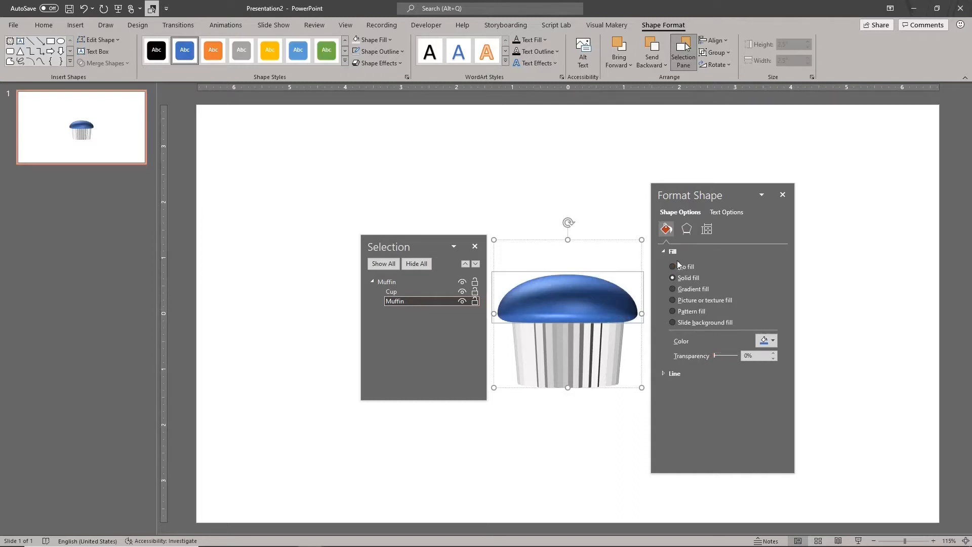
# - Try a distance from ground of 70 pt for the Muffin oval, settling on 60 pt
pyautogui.click(686, 230)
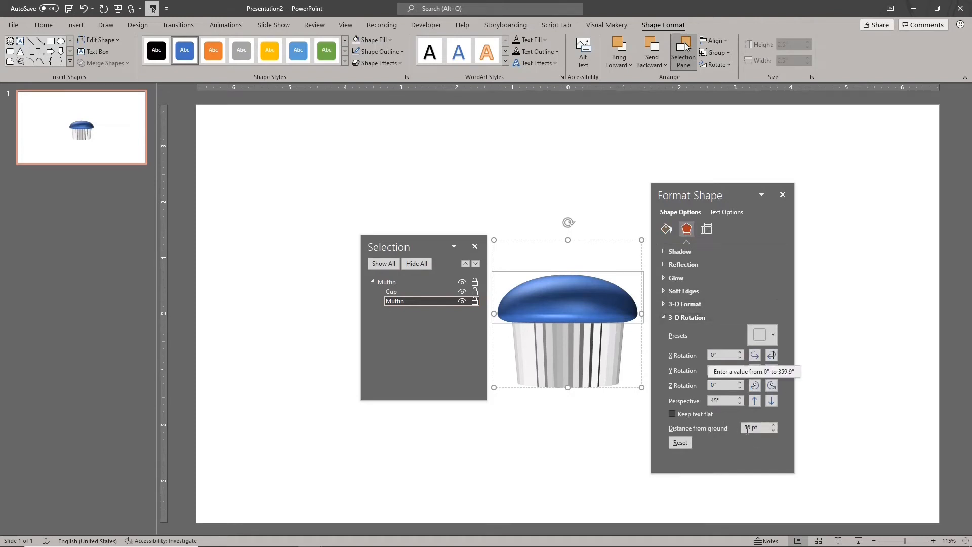
pyautogui.press('Delete')
pyautogui.write('7')
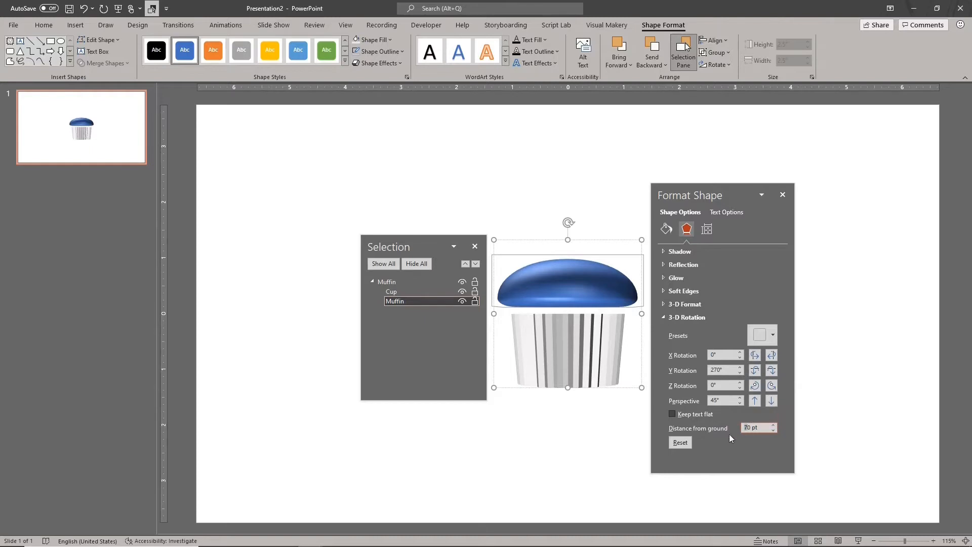
pyautogui.press('BackSpace')
pyautogui.write('6')
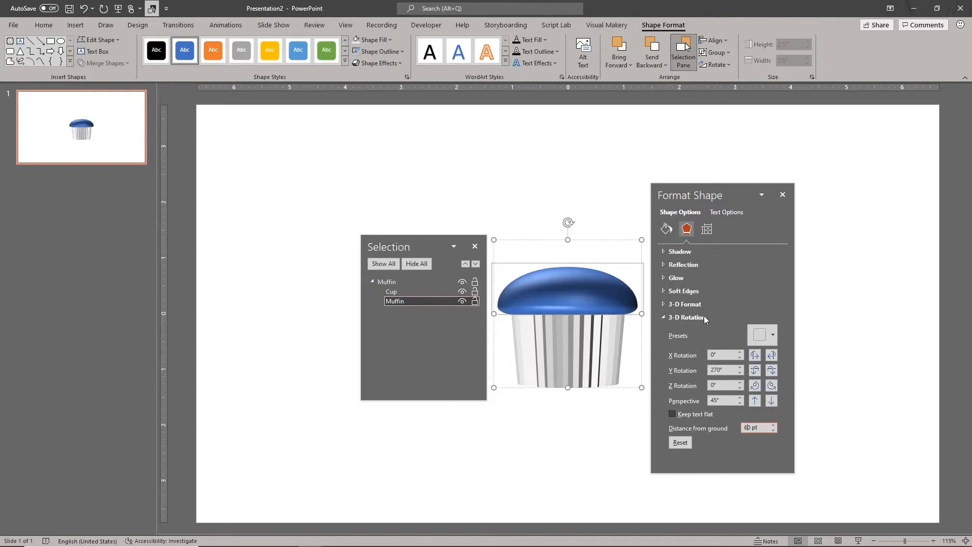
# - Set the height of the Muffin oval's top bevel to 60 pt
pyautogui.click(664, 303)
pyautogui.click(744, 341)
pyautogui.press('Delete')
pyautogui.write('60')
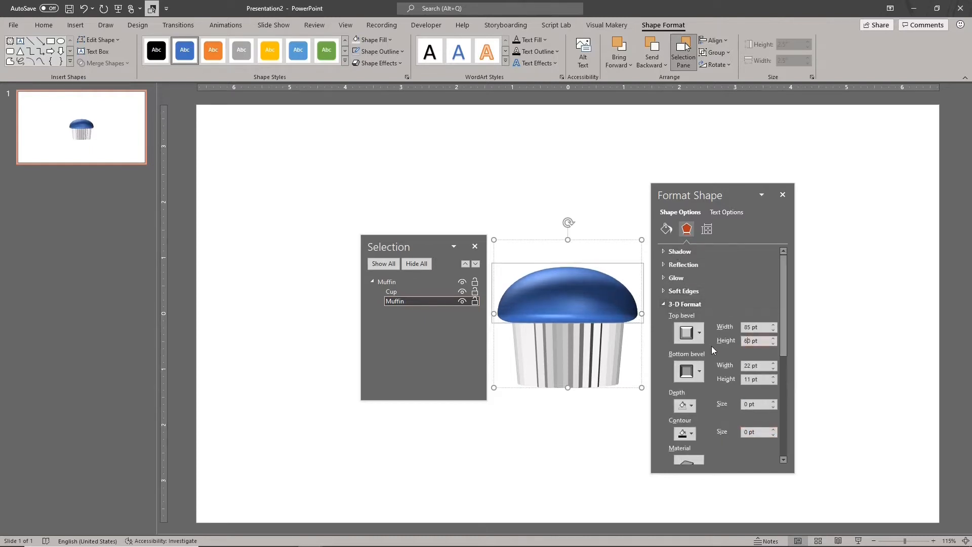
# - Fill the Muffin oval with the standard Orange color, keeping its transparency at 0%
pyautogui.click(666, 228)
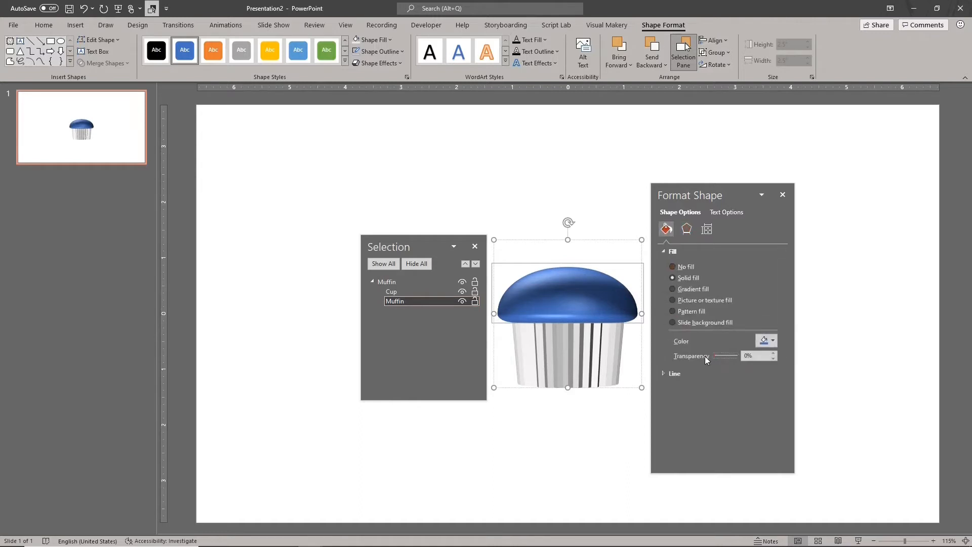
pyautogui.moveTo(713, 357)
pyautogui.mouseDown()
pyautogui.moveTo(724, 356)
pyautogui.moveTo(707, 356)
pyautogui.mouseUp()
pyautogui.click(388, 40)
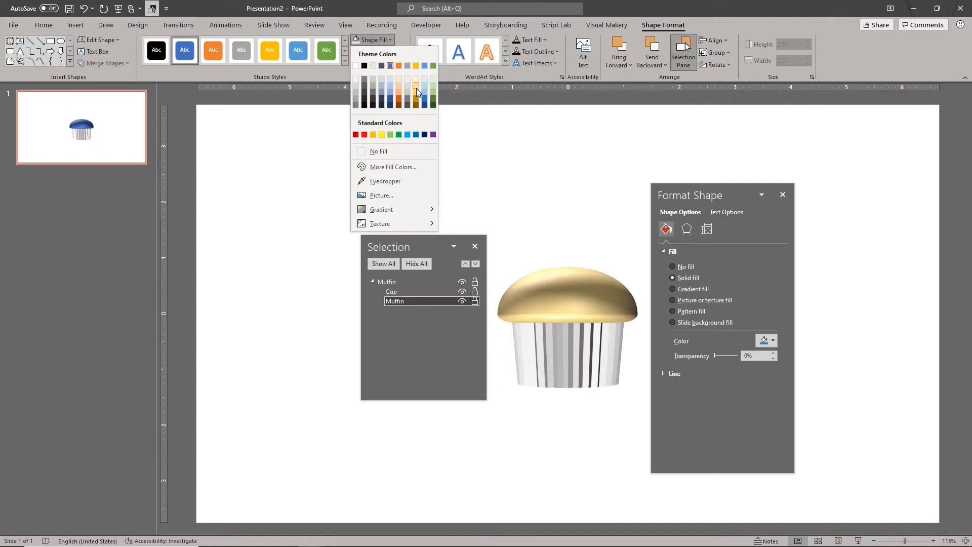
pyautogui.click(373, 134)
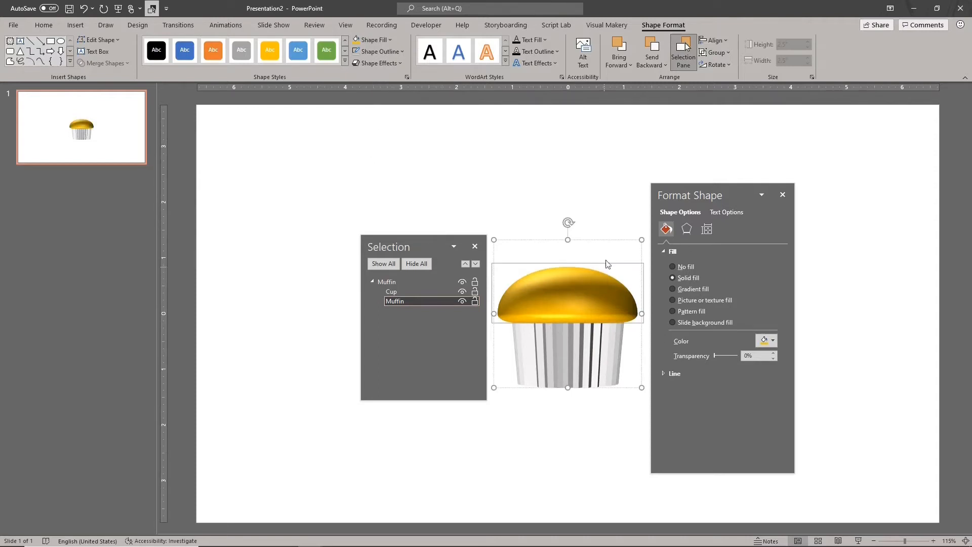
# - Apply the Matte material and the neutral Balance lighting to the whole Muffin group
pyautogui.click(605, 239)
pyautogui.click(687, 229)
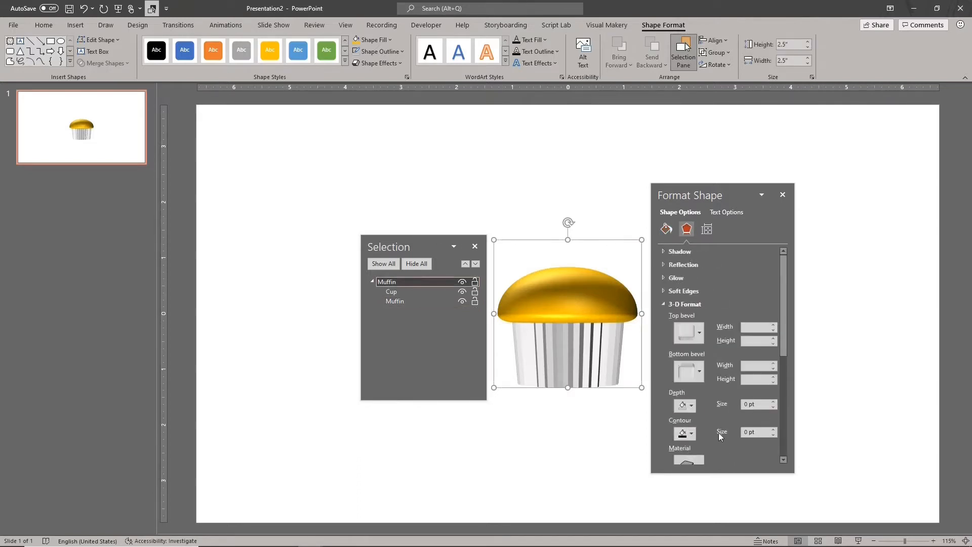
pyautogui.scroll(-3, 718, 432)
pyautogui.click(688, 369)
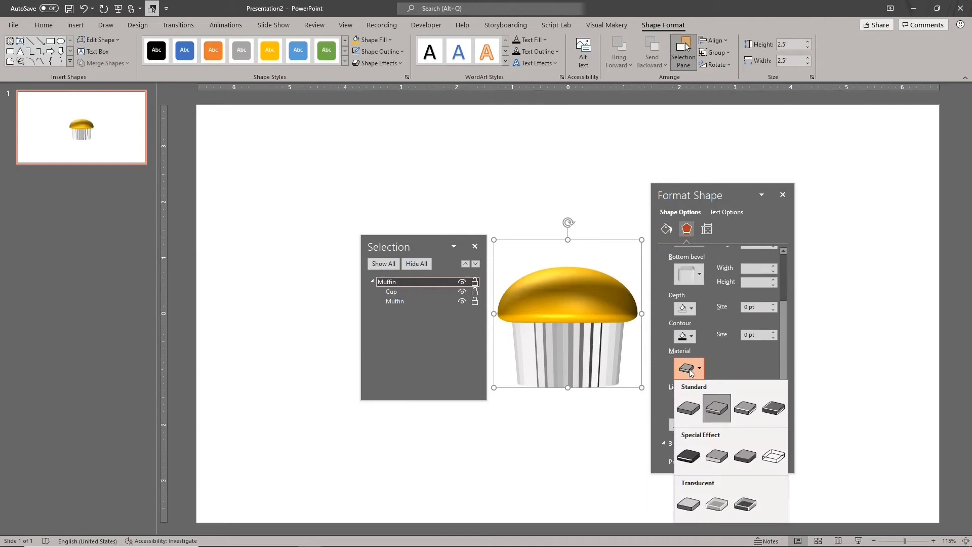
pyautogui.click(688, 407)
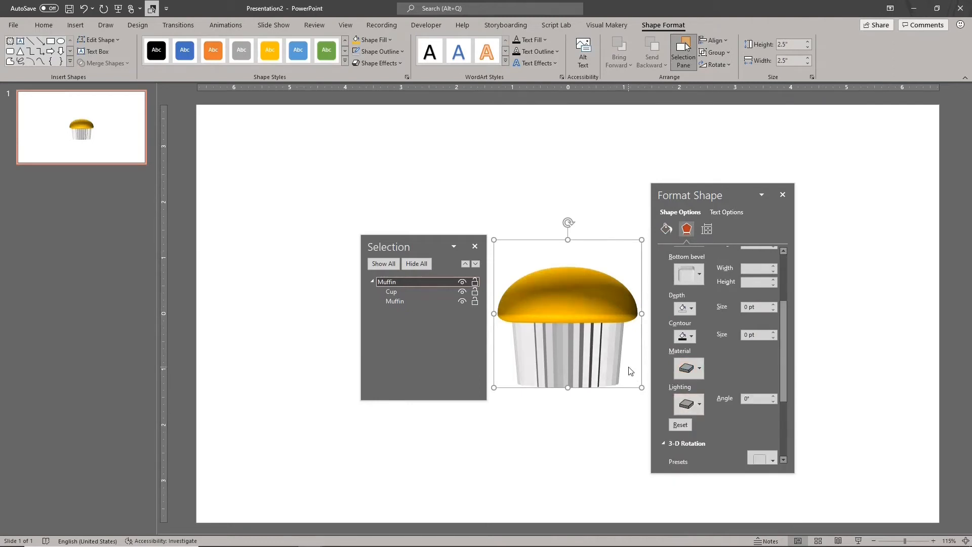
pyautogui.click(674, 408)
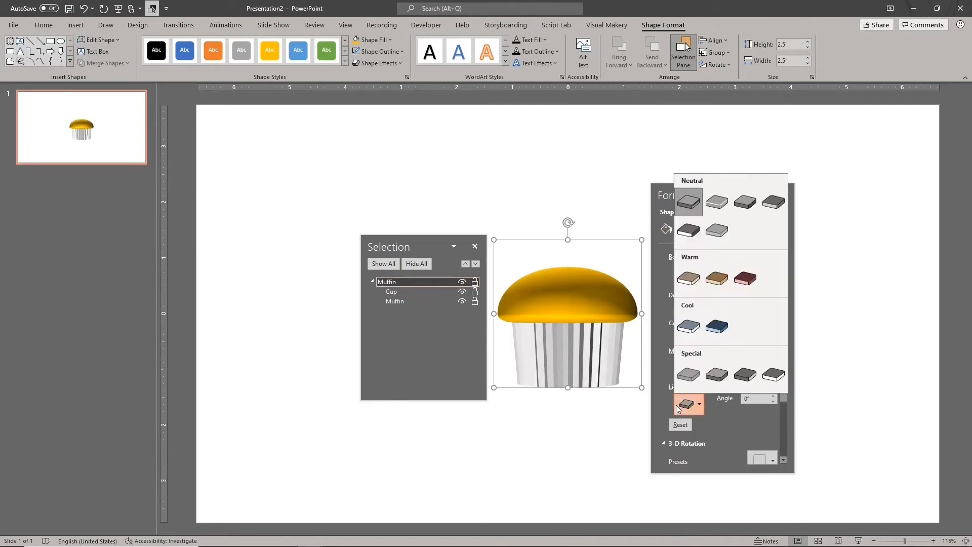
pyautogui.click(722, 205)
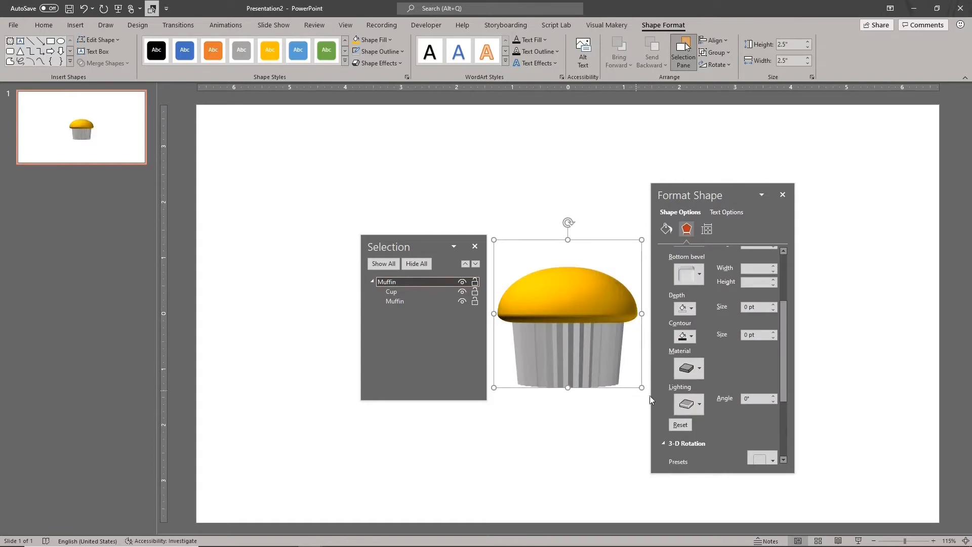
# - Rotate the Muffin group in 3-D about its X and Y axes to view it from different angles
pyautogui.scroll(4, 686, 315)
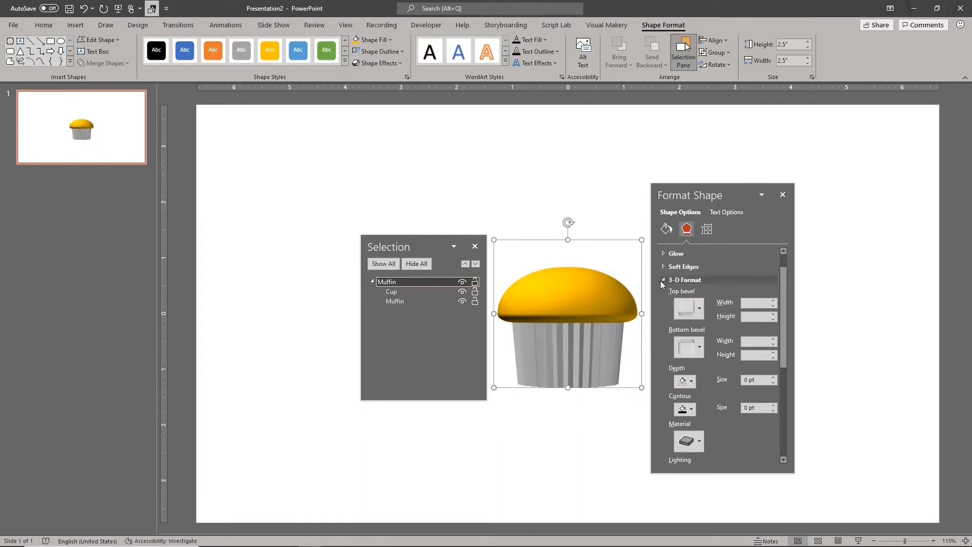
pyautogui.click(660, 281)
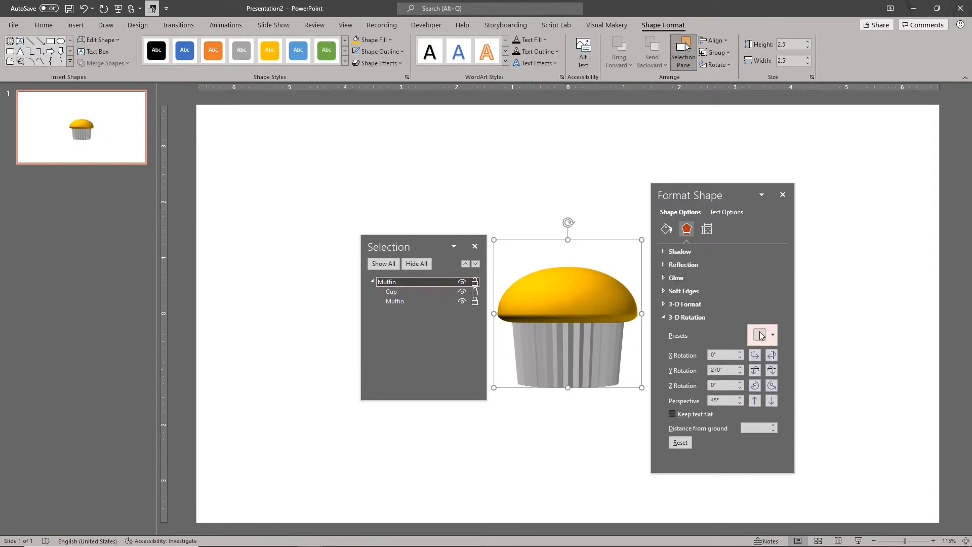
pyautogui.click(475, 247)
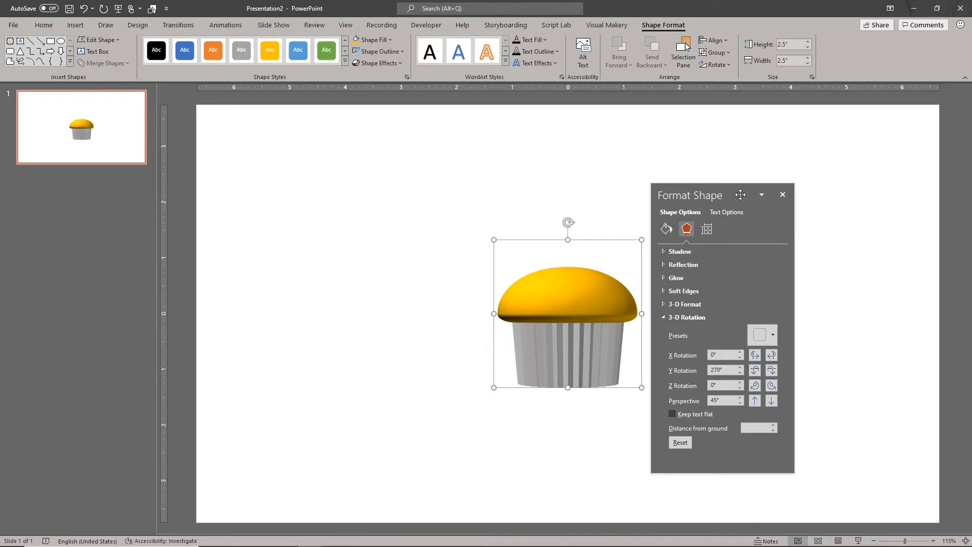
pyautogui.click(770, 356)
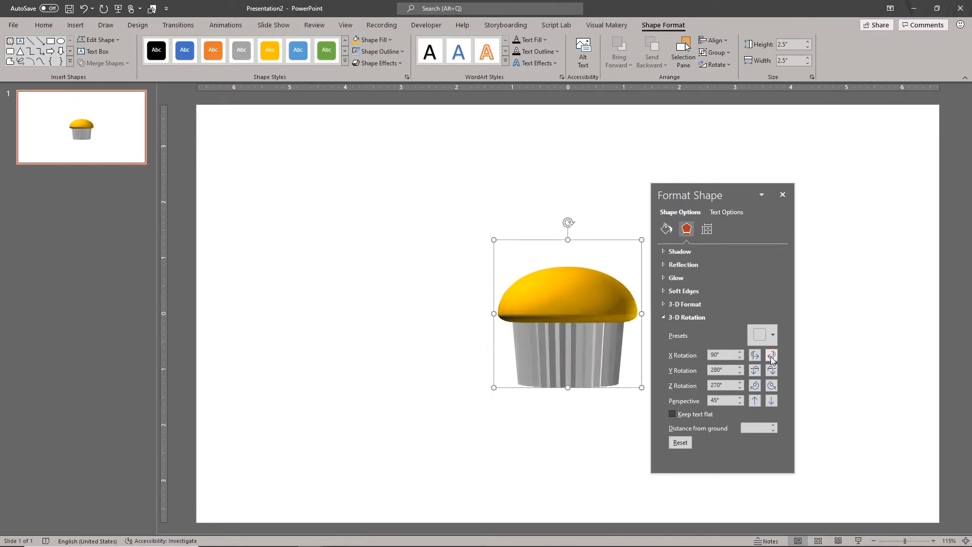
pyautogui.click(754, 370)
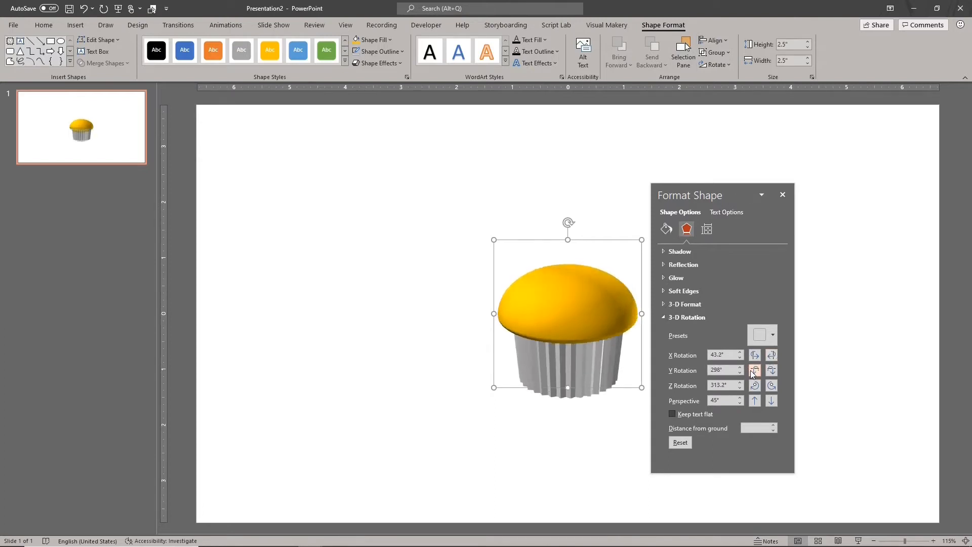
pyautogui.click(754, 370)
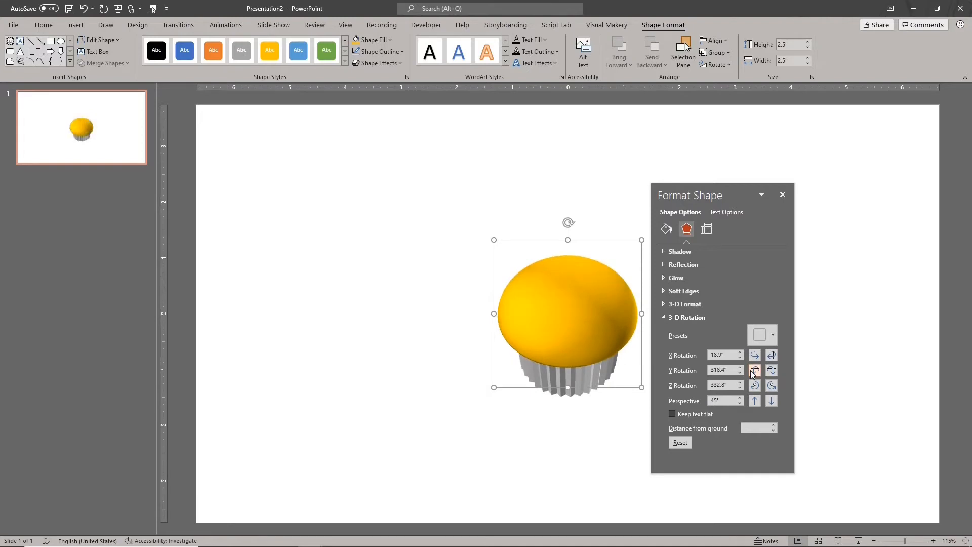
pyautogui.click(772, 358)
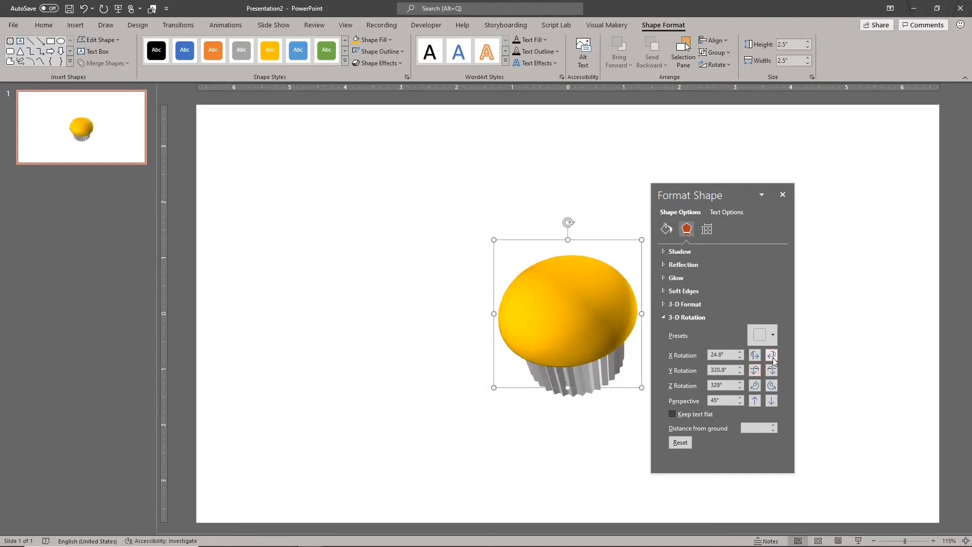
pyautogui.click(771, 356)
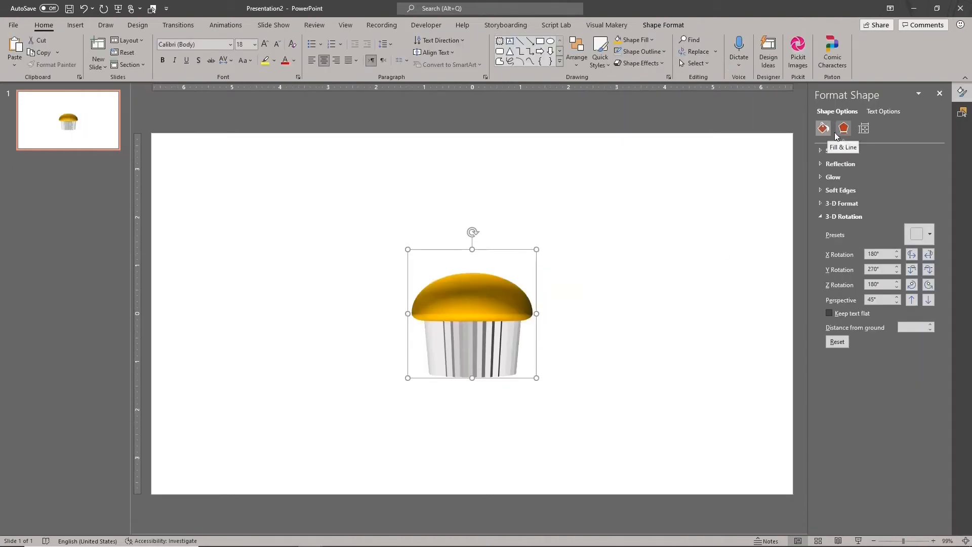
# - Remove the Muffin group's 3-D rotation with the None preset and ungroup it
pyautogui.click(924, 234)
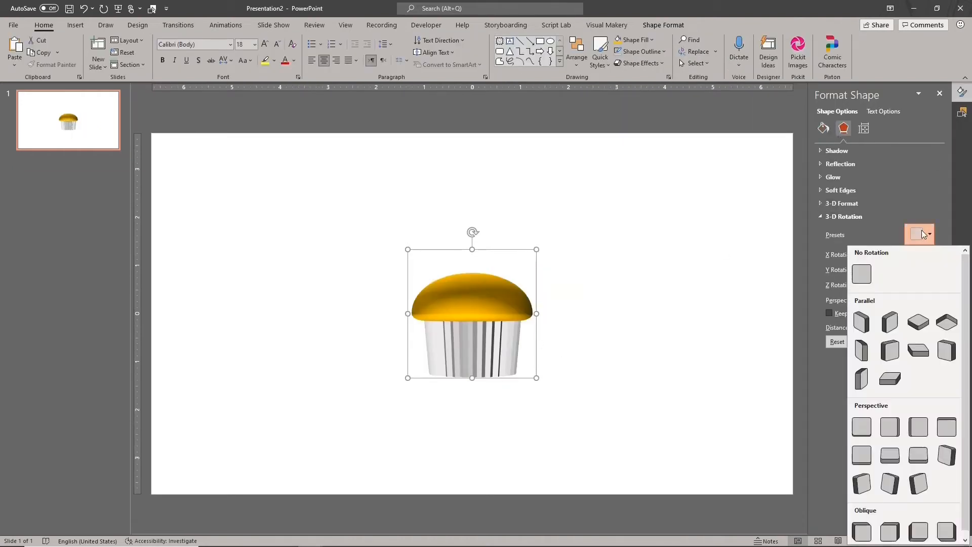
pyautogui.click(862, 274)
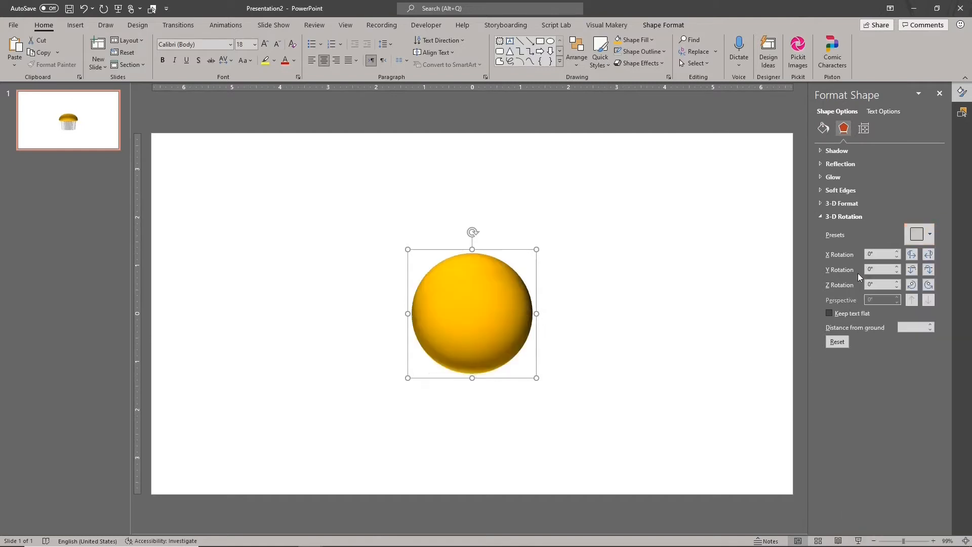
pyautogui.rightClick(512, 249)
pyautogui.moveTo(562, 319)
pyautogui.click(616, 347)
pyautogui.click(598, 316)
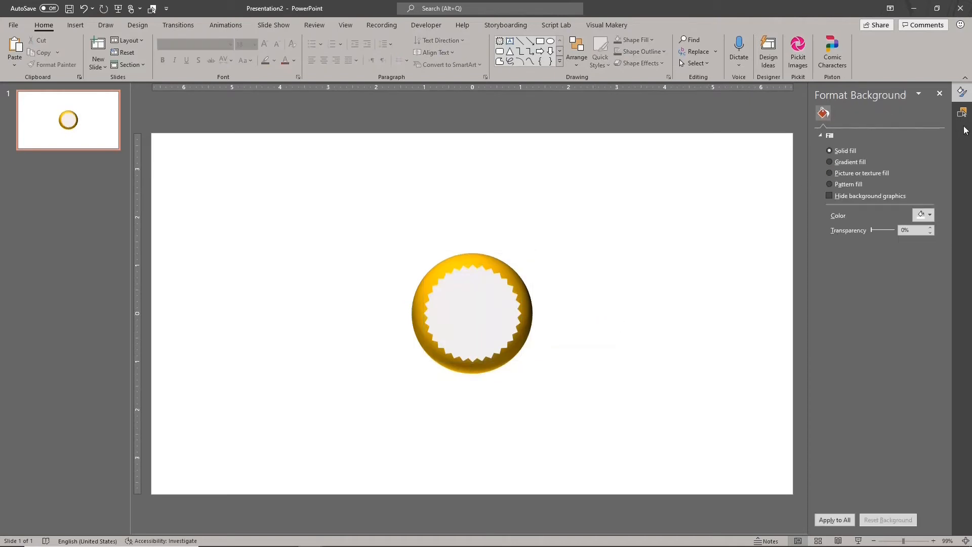
# - Show the list of slide objects and move the Muffin shape above the Cup in the stacking order
pyautogui.click(962, 112)
pyautogui.click(891, 130)
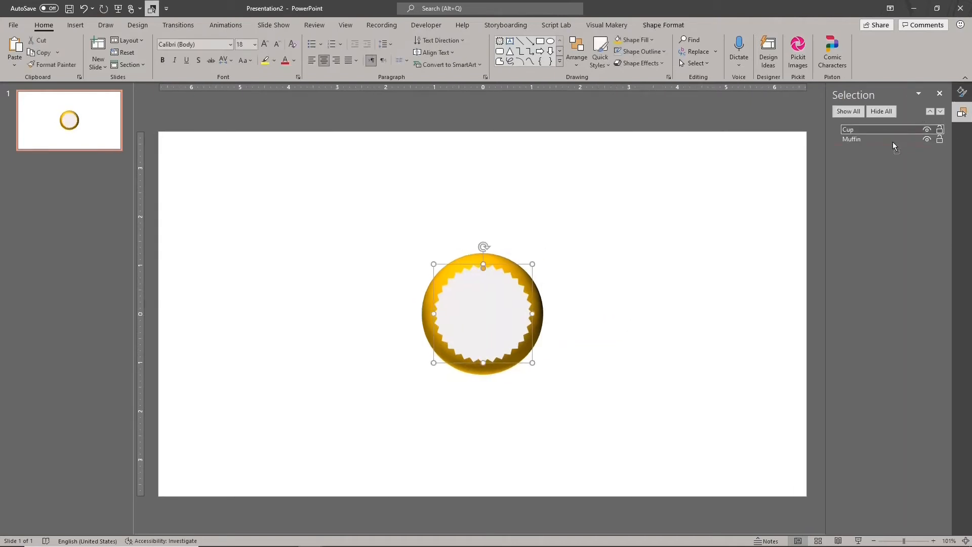
pyautogui.moveTo(892, 142); pyautogui.dragTo(885, 129)
# - Duplicate the Muffin shape, place the copy exactly over the original and rename it "Muffin Tx"
pyautogui.hotkey('ctrl', 'd')
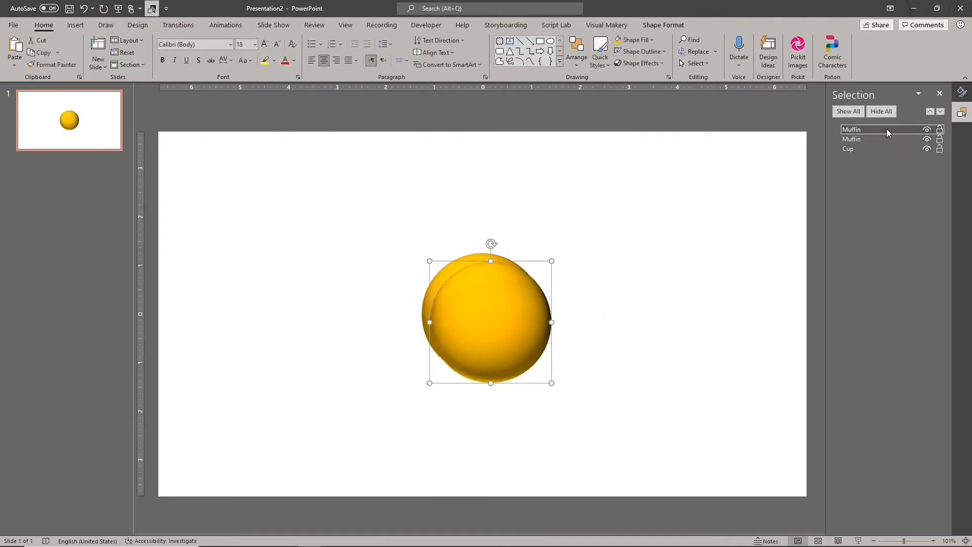
pyautogui.moveTo(528, 301); pyautogui.dragTo(521, 294)
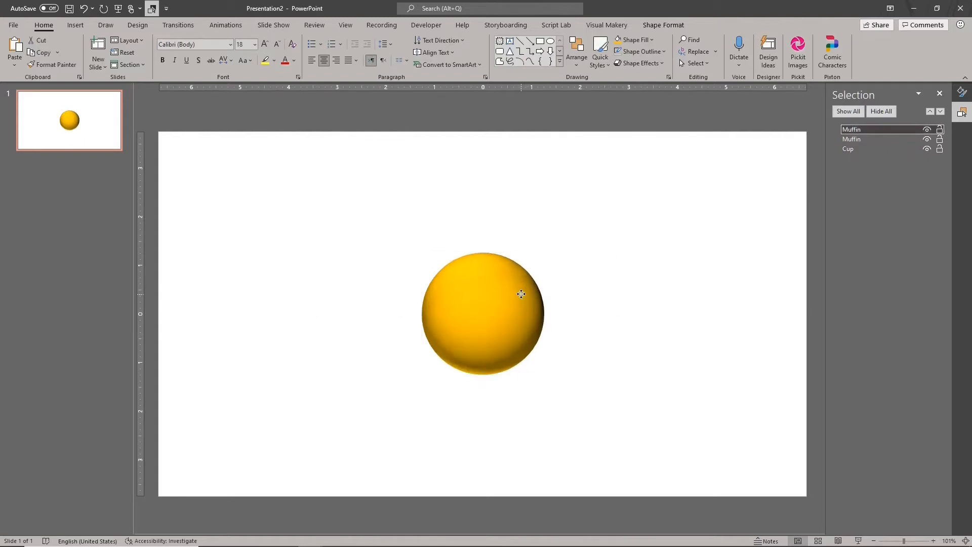
pyautogui.doubleClick(889, 129)
pyautogui.write('Tx')
# - Duplicate the Cup shape, rename the copy "Cup Tx" and place it over the original Cup
pyautogui.click(873, 149)
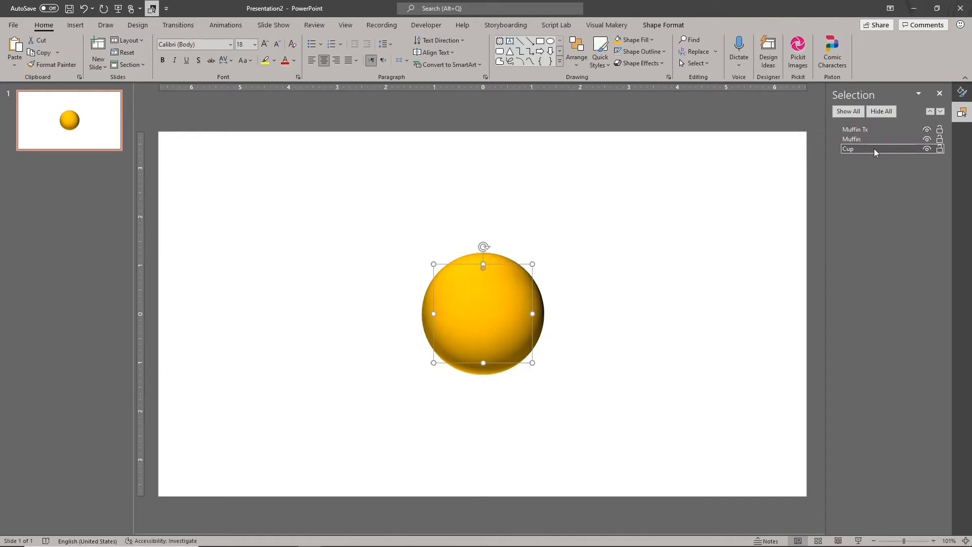
pyautogui.hotkey('ctrl', 'd')
pyautogui.doubleClick(882, 130)
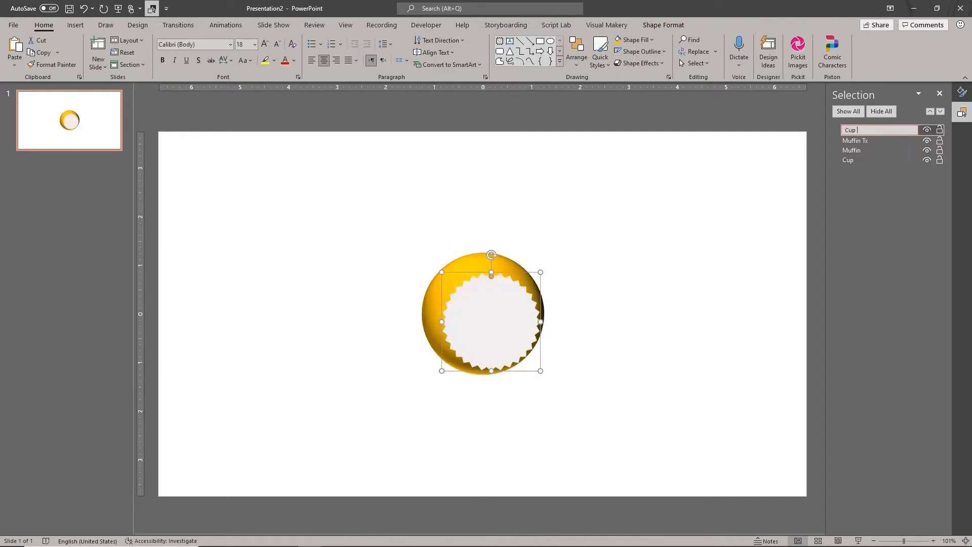
pyautogui.write('Tx')
pyautogui.press('Return')
pyautogui.moveTo(490, 341); pyautogui.dragTo(486, 330)
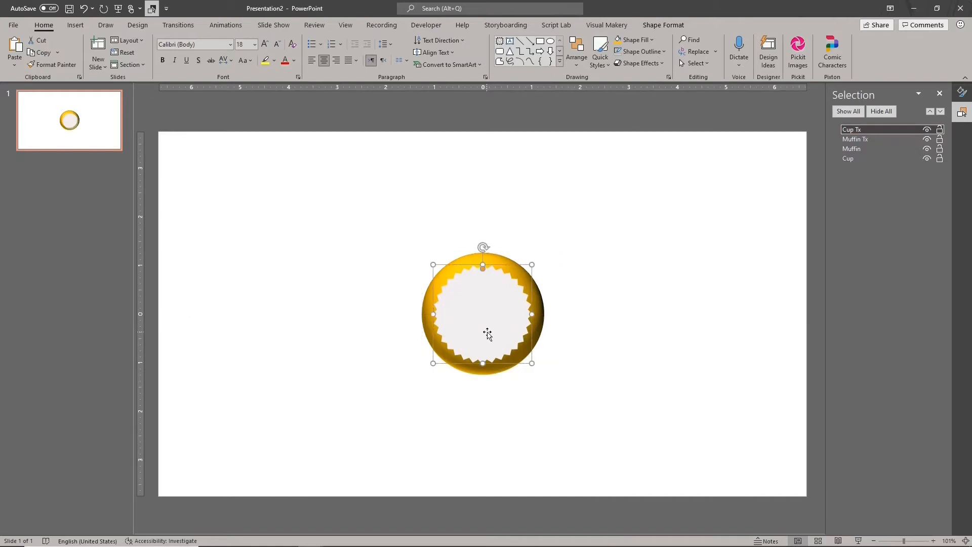
# - Move Cup Tx to the bottom of the stacking order and group all four Muffin and Cup shapes
pyautogui.moveTo(897, 130); pyautogui.dragTo(892, 166)
pyautogui.keyDown('ctrl'); pyautogui.click(888, 149); pyautogui.keyUp('ctrl')
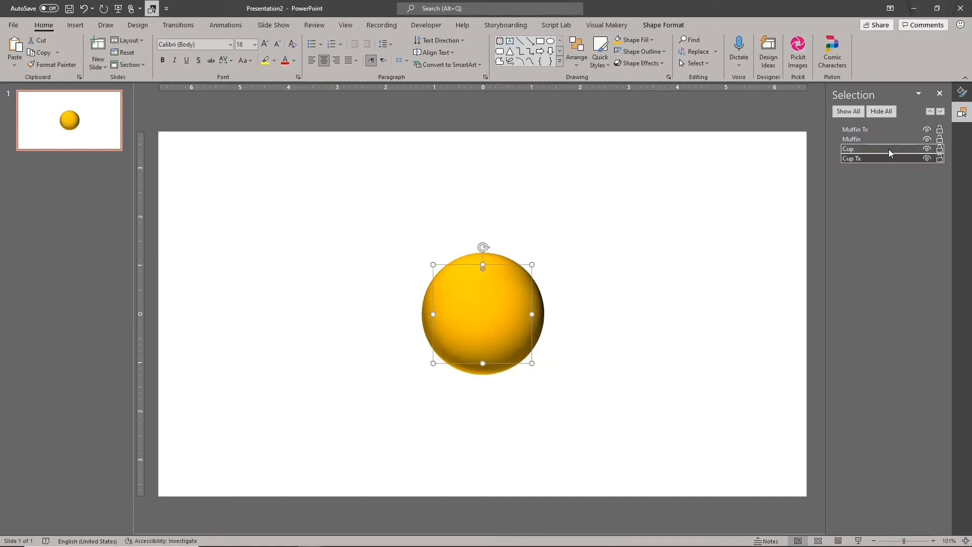
pyautogui.keyDown('ctrl'); pyautogui.click(882, 139); pyautogui.keyUp('ctrl')
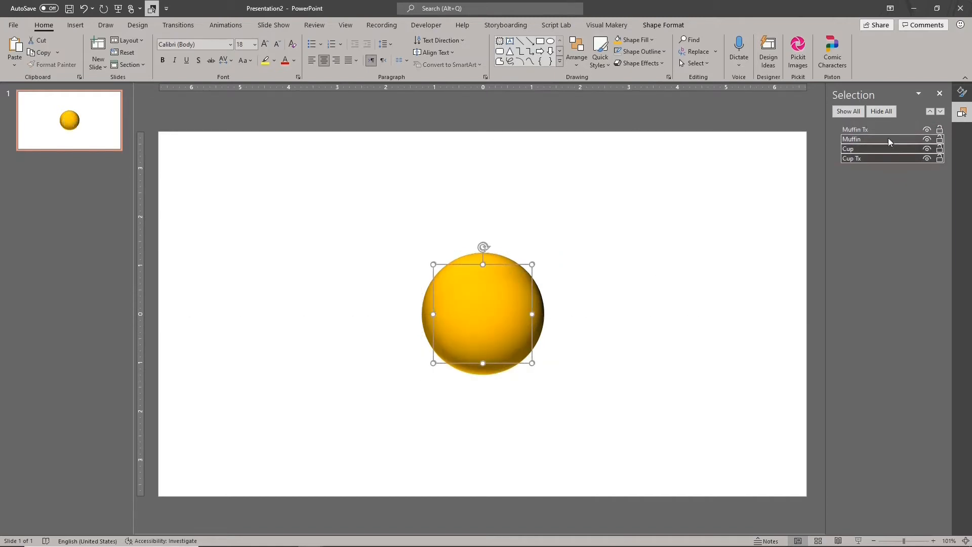
pyautogui.keyDown('ctrl'); pyautogui.click(888, 131); pyautogui.keyUp('ctrl')
pyautogui.hotkey('ctrl', 'g')
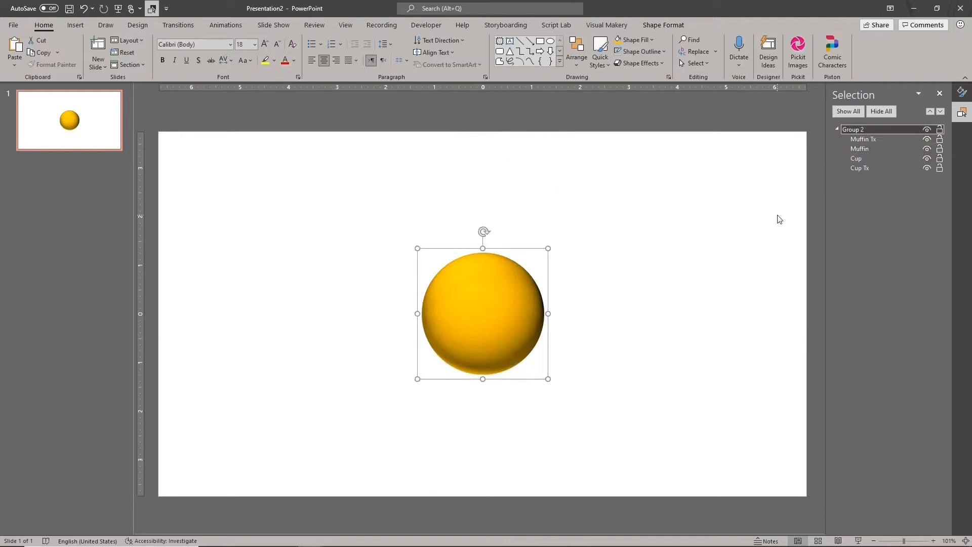
# - Rename the new group "Muffin"
pyautogui.click(853, 130)
pyautogui.doubleClick(852, 130)
pyautogui.write('Muffin')
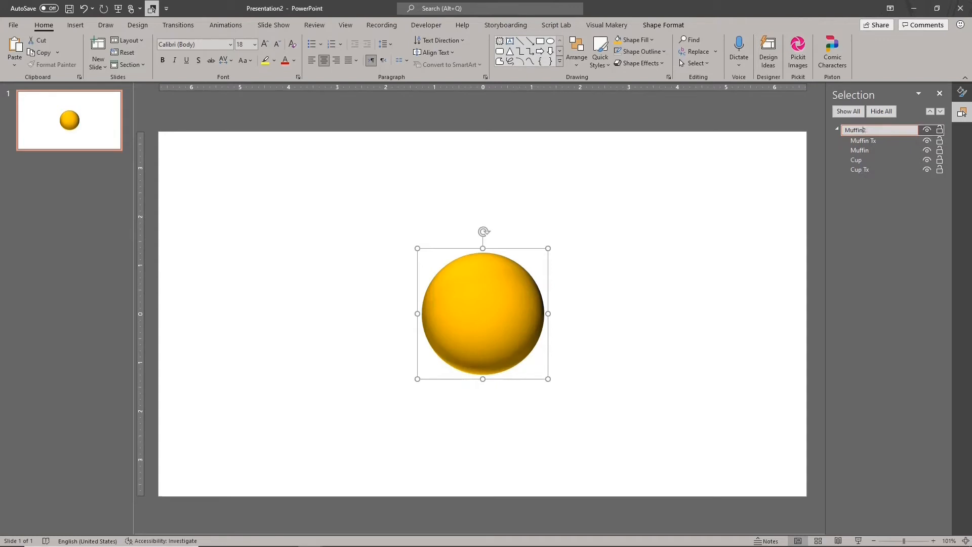
pyautogui.press('Delete')
pyautogui.press('Return')
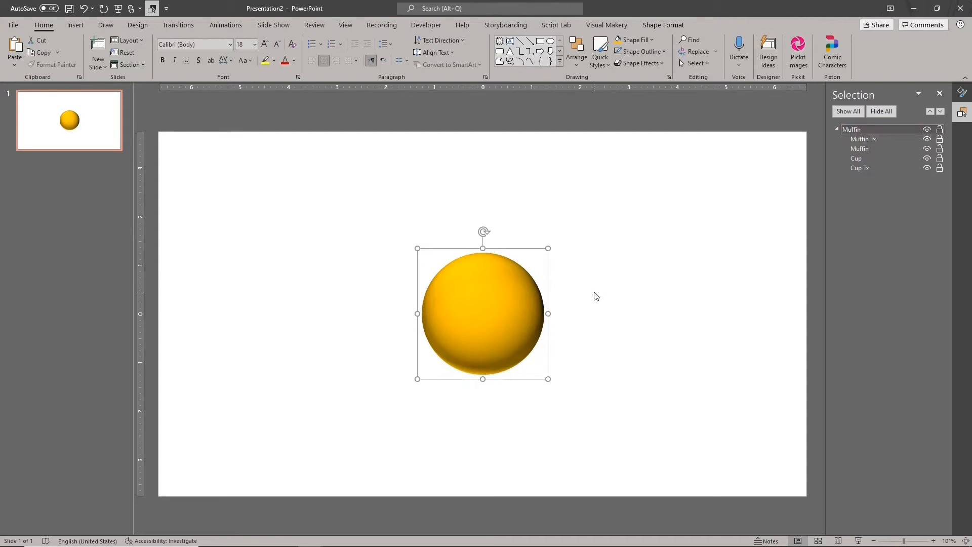
# - Copy Muffin Tx out of the group into the slide's upper-right corner and rename the copy "Muffin Design"
pyautogui.click(521, 294)
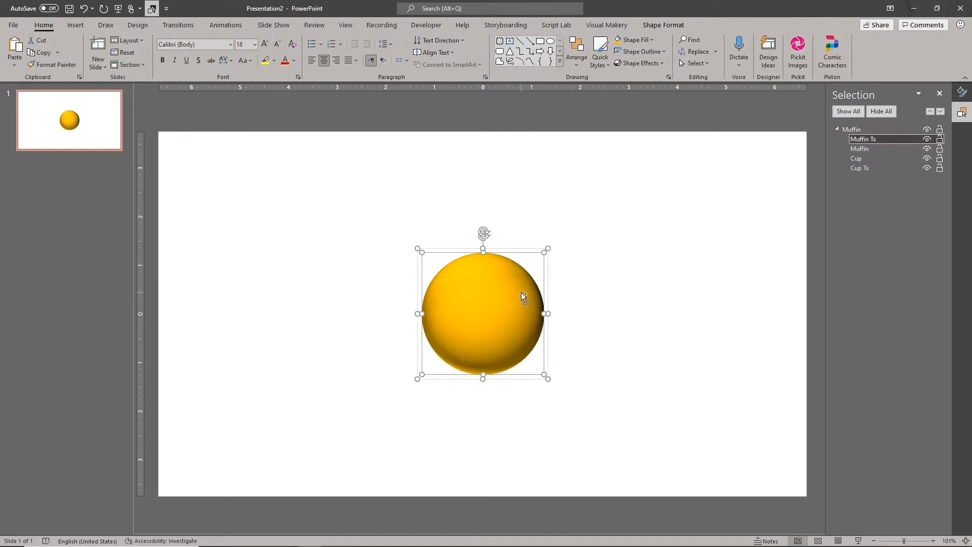
pyautogui.rightClick(521, 294)
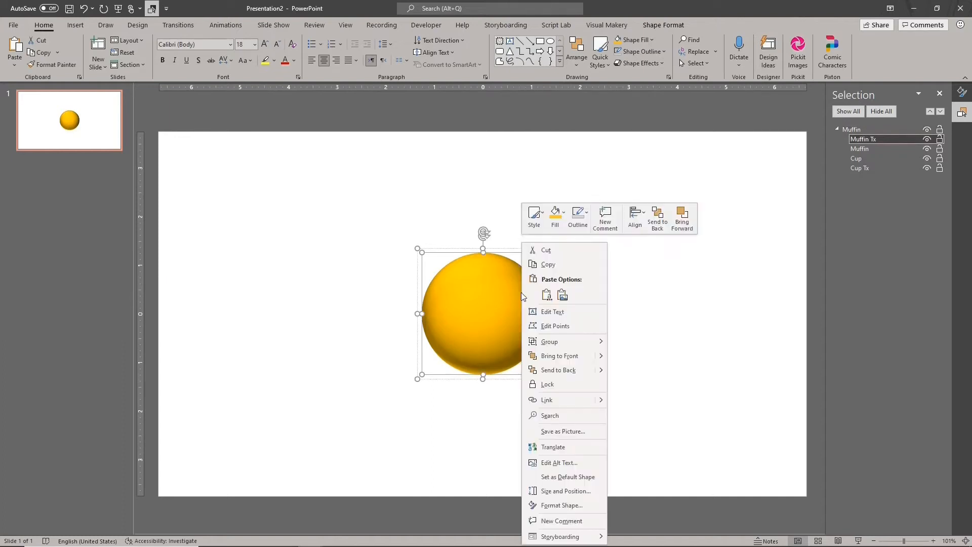
pyautogui.click(542, 265)
pyautogui.click(653, 207)
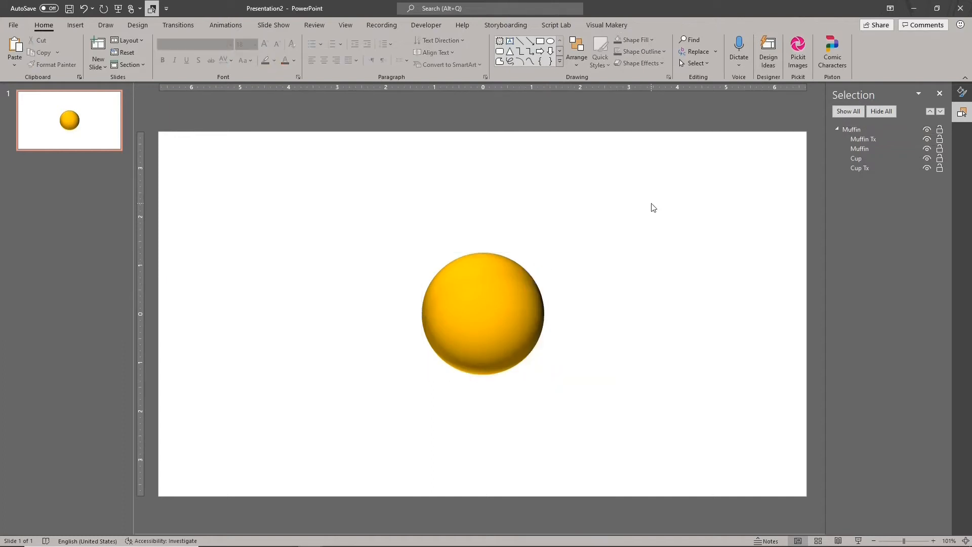
pyautogui.hotkey('ctrl', 'v')
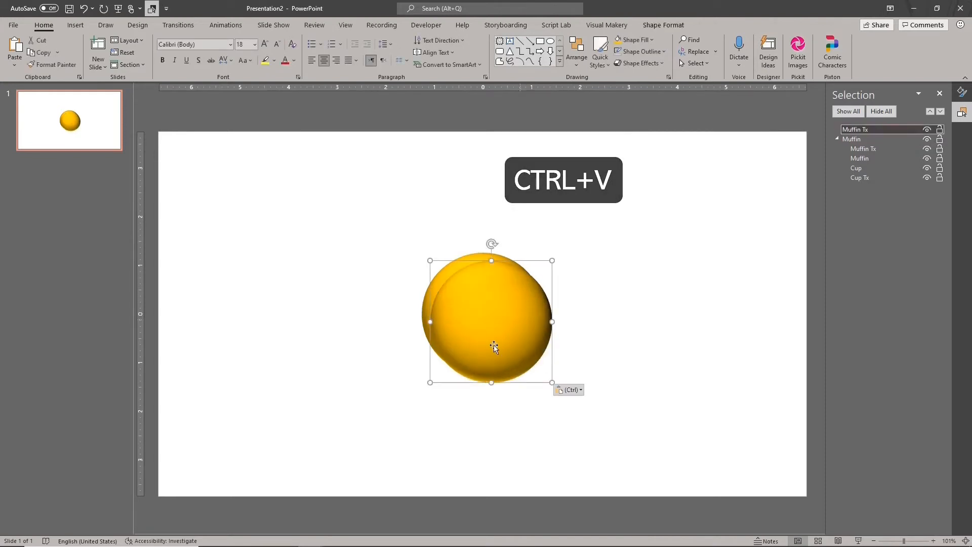
pyautogui.moveTo(494, 347); pyautogui.dragTo(752, 220)
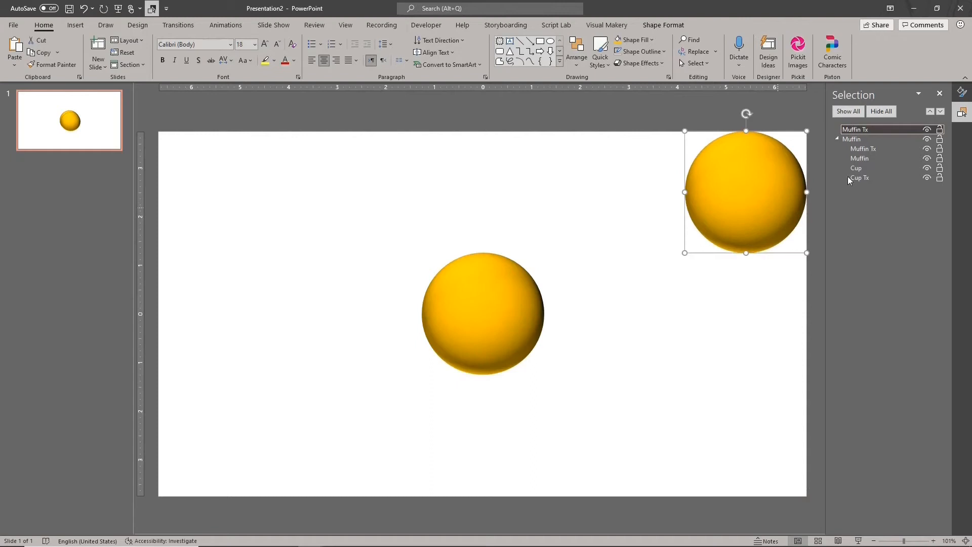
pyautogui.click(875, 131)
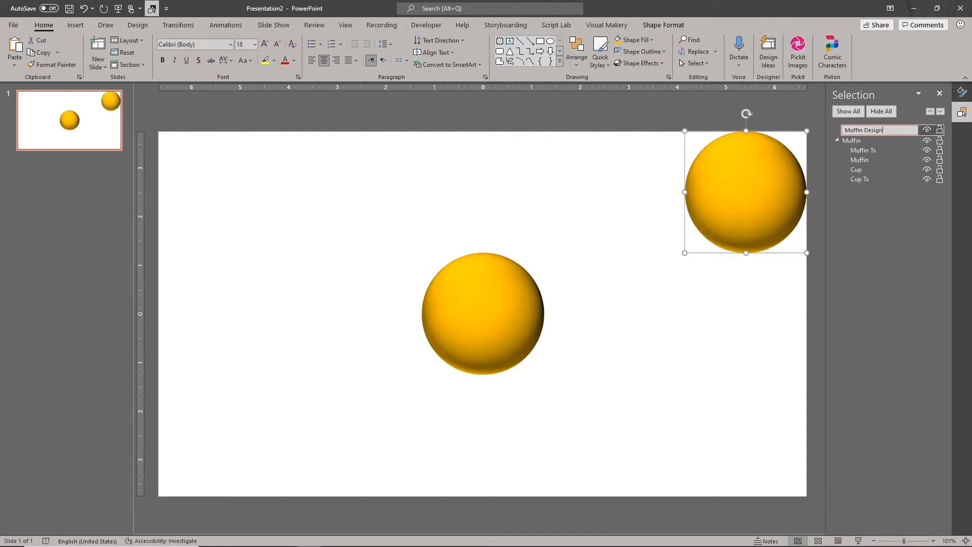
pyautogui.press('Return')
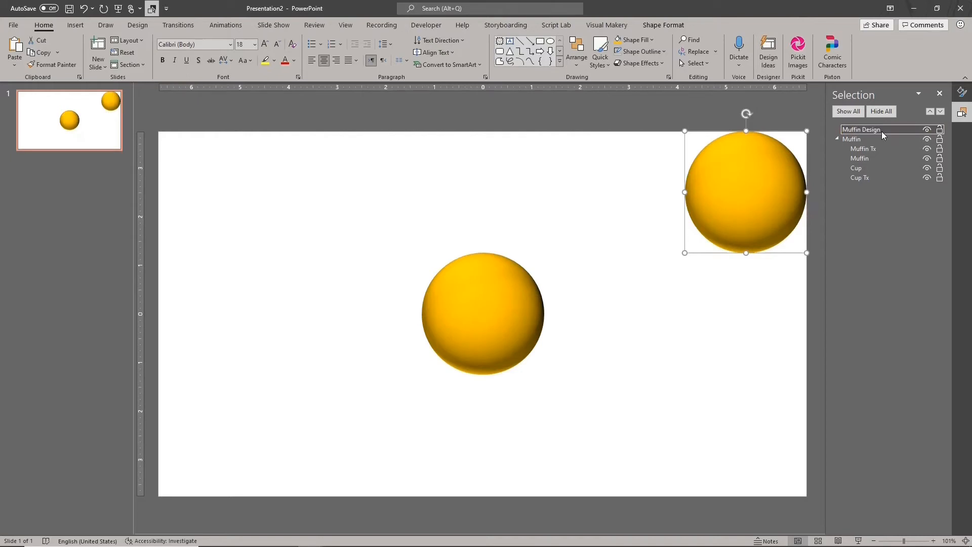
# - Reset the 3-D effects of the Muffin Design circle to make it a flat disc
pyautogui.click(962, 92)
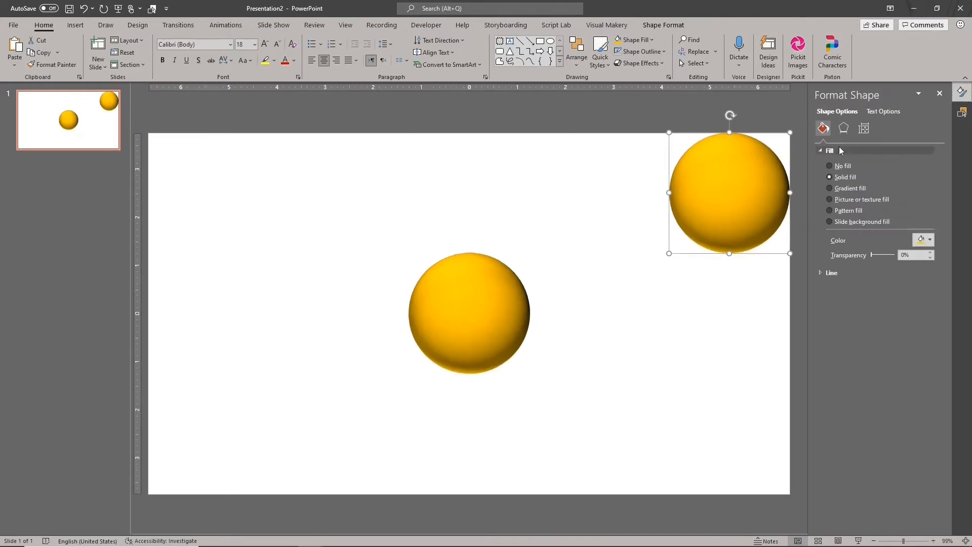
pyautogui.click(843, 129)
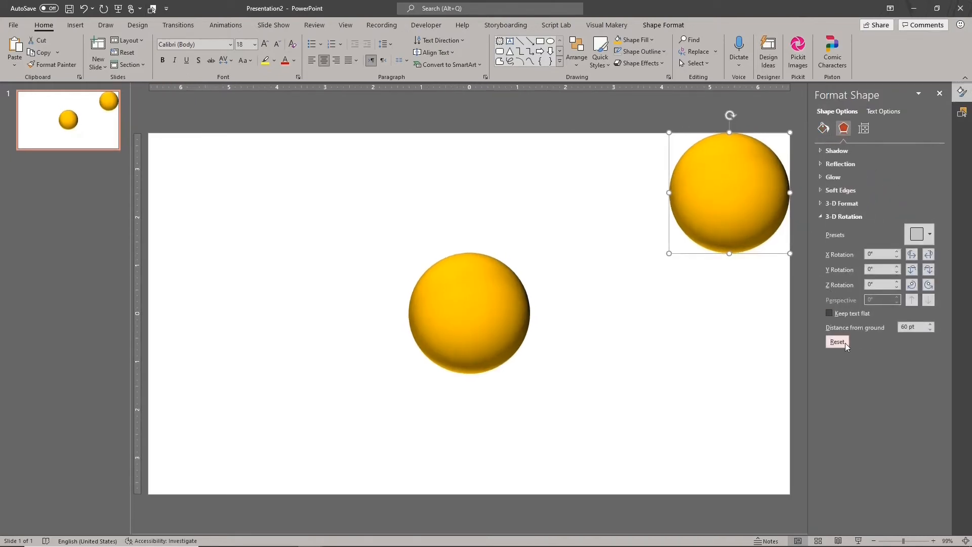
pyautogui.click(837, 342)
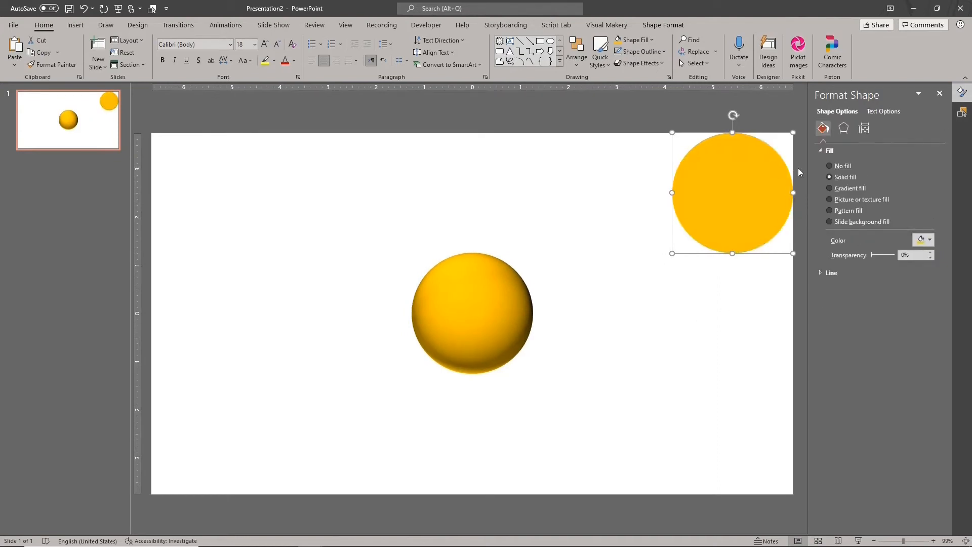
# - Draw an eye circle about 0.21" across on the lower half of Muffin Design and fill it black
pyautogui.click(550, 41)
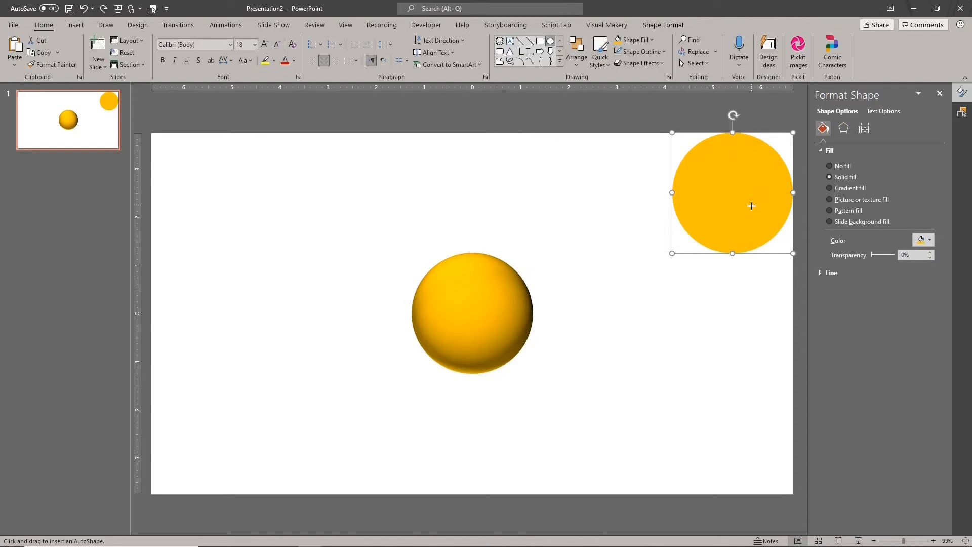
pyautogui.moveTo(752, 206); pyautogui.dragTo(752, 207)
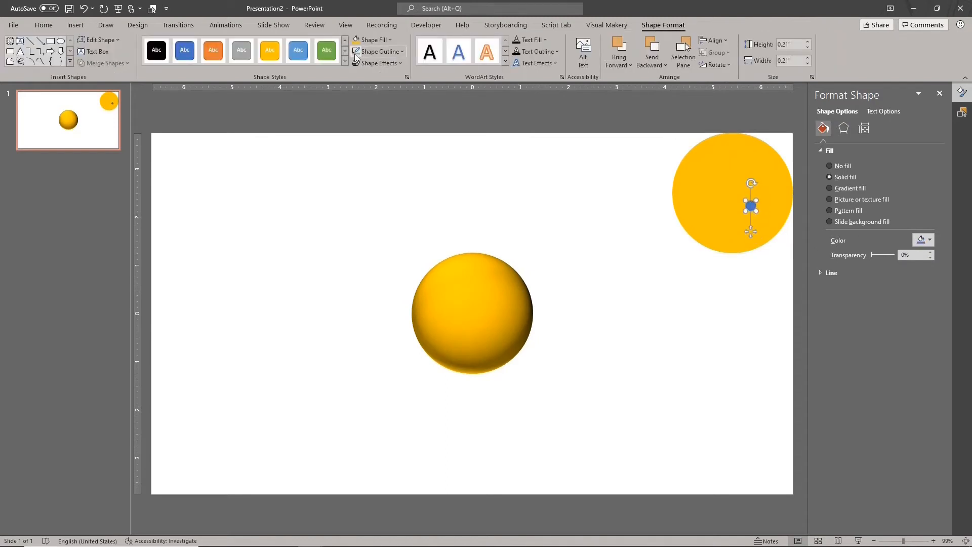
pyautogui.click(374, 39)
pyautogui.click(365, 66)
# - Duplicate the black eye circle for the second eye and for a 0.42" mouth circle placed between and below the eyes
pyautogui.hotkey('ctrl', 'd')
pyautogui.moveTo(754, 212); pyautogui.dragTo(730, 215)
pyautogui.hotkey('ctrl', 'd')
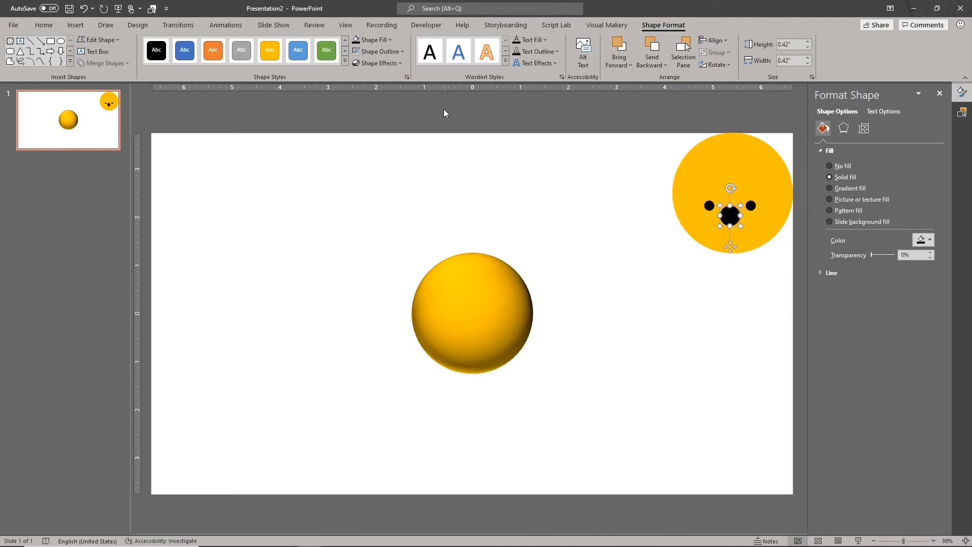
# - Draw a rectangle over the upper half of the mouth circle and subtract it to leave a half-circle mouth
pyautogui.click(51, 41)
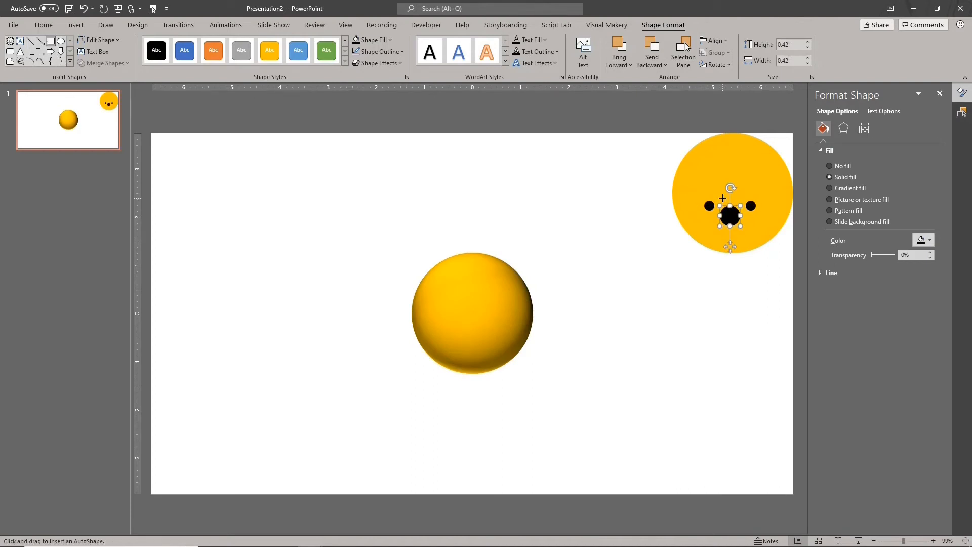
pyautogui.moveTo(714, 199); pyautogui.dragTo(741, 215)
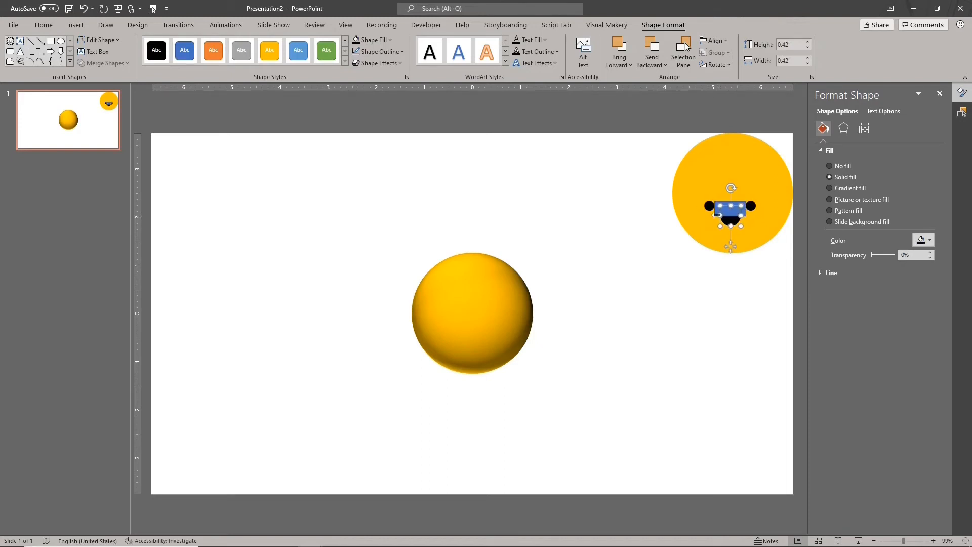
pyautogui.keyDown('shift'); pyautogui.click(718, 211); pyautogui.keyUp('shift')
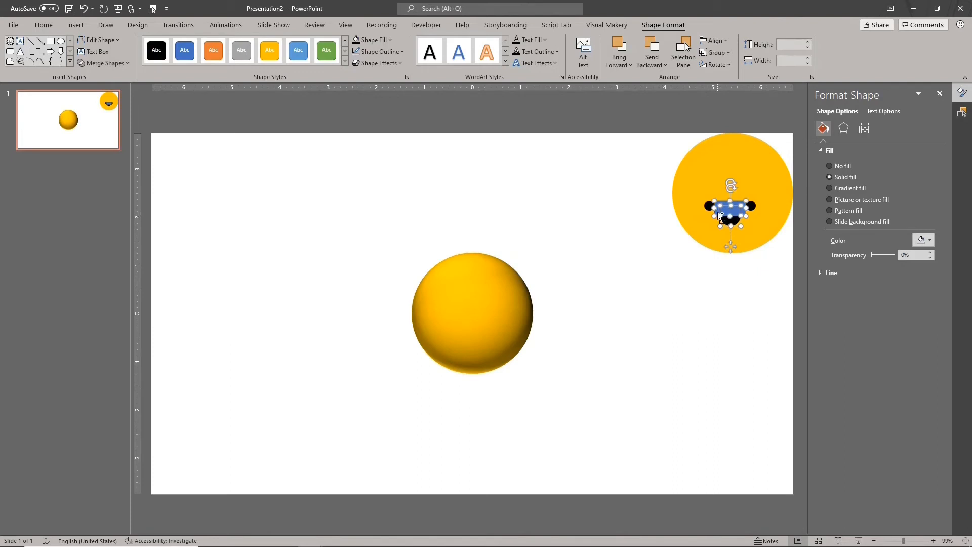
pyautogui.click(103, 62)
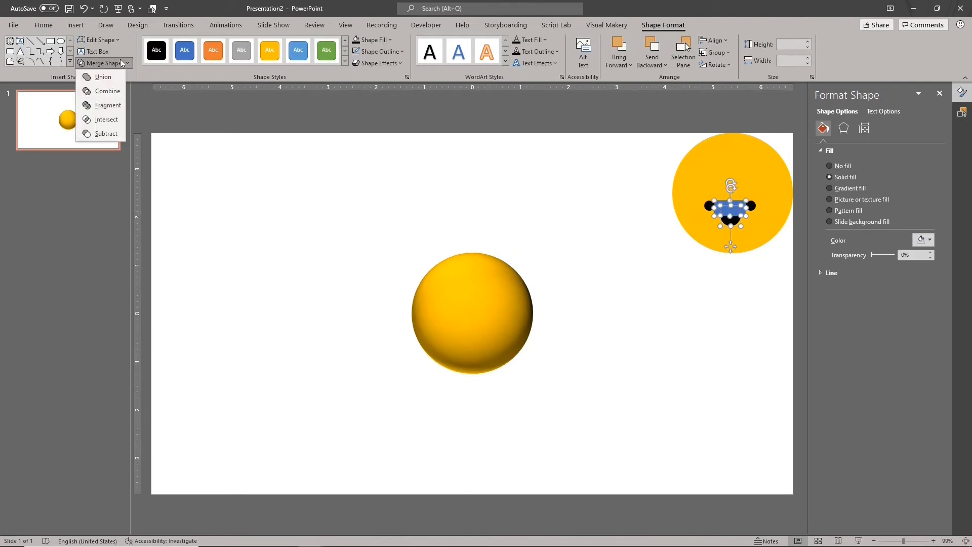
pyautogui.click(121, 133)
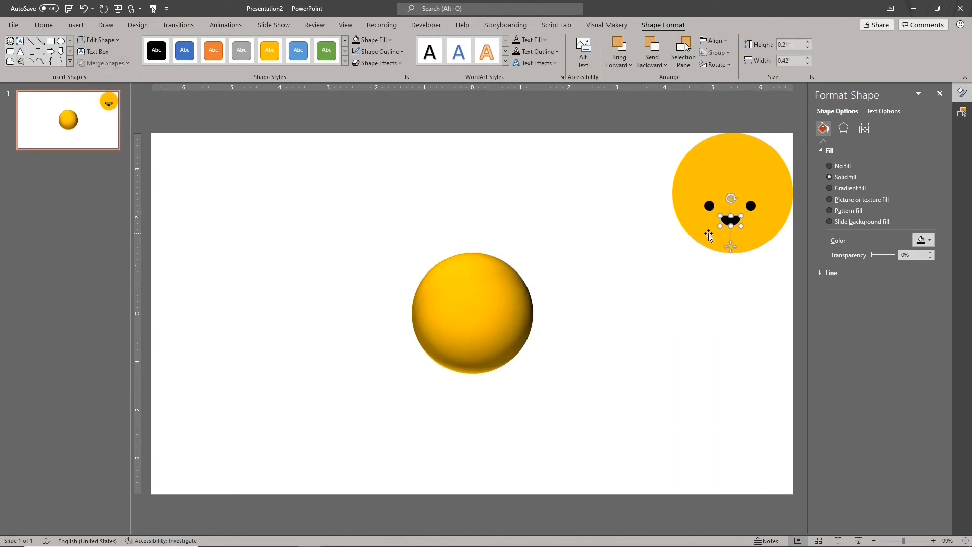
# - Move the mouth up level with the eyes and shrink both eye circles
pyautogui.moveTo(735, 221); pyautogui.dragTo(735, 210)
pyautogui.click(710, 205)
pyautogui.keyDown('shift'); pyautogui.click(751, 205); pyautogui.keyUp('shift')
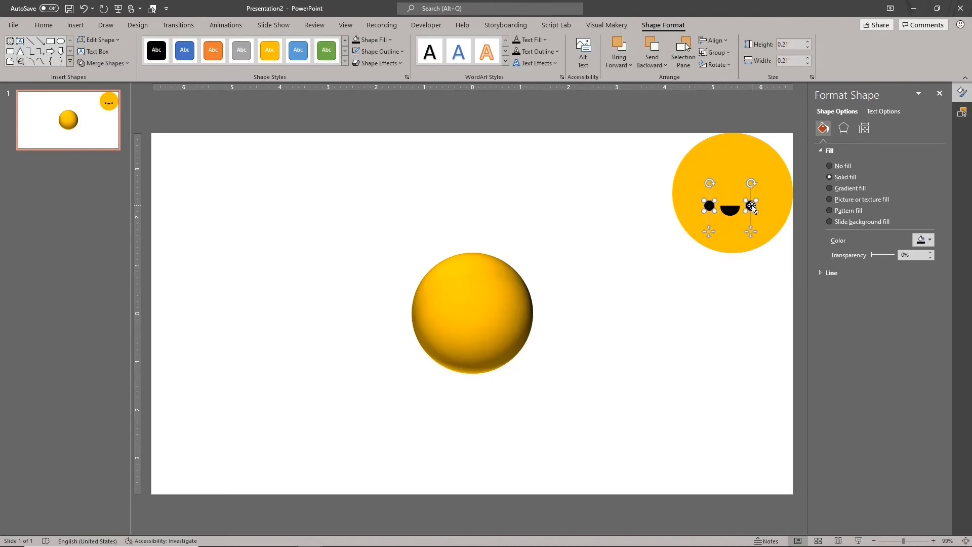
pyautogui.keyDown('ctrl'); pyautogui.scroll(5, 752, 205); pyautogui.keyUp('ctrl')
pyautogui.keyDown('ctrl'); pyautogui.scroll(5, 693, 267); pyautogui.keyUp('ctrl')
pyautogui.keyDown('ctrl'); pyautogui.keyDown('shift'); pyautogui.moveTo(584, 329); pyautogui.dragTo(592, 322); pyautogui.keyUp('shift'); pyautogui.keyUp('ctrl')
pyautogui.keyDown('ctrl'); pyautogui.scroll(-8, 375, 327); pyautogui.keyUp('ctrl')
pyautogui.click(598, 273)
# - Reduce the mouth's height to make a flatter smile
pyautogui.click(713, 202)
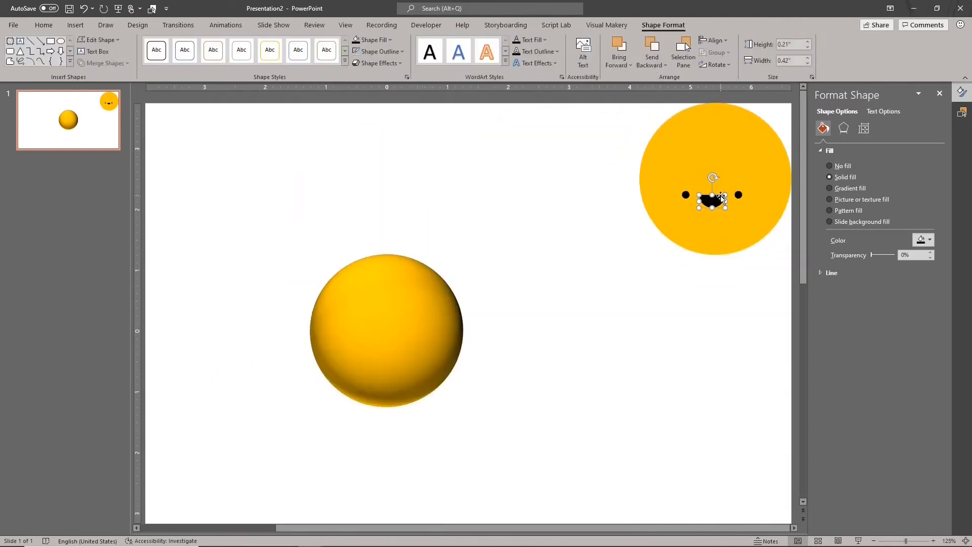
pyautogui.moveTo(712, 195); pyautogui.dragTo(713, 201)
pyautogui.click(609, 226)
pyautogui.keyDown('ctrl'); pyautogui.scroll(-2, 609, 230); pyautogui.keyUp('ctrl')
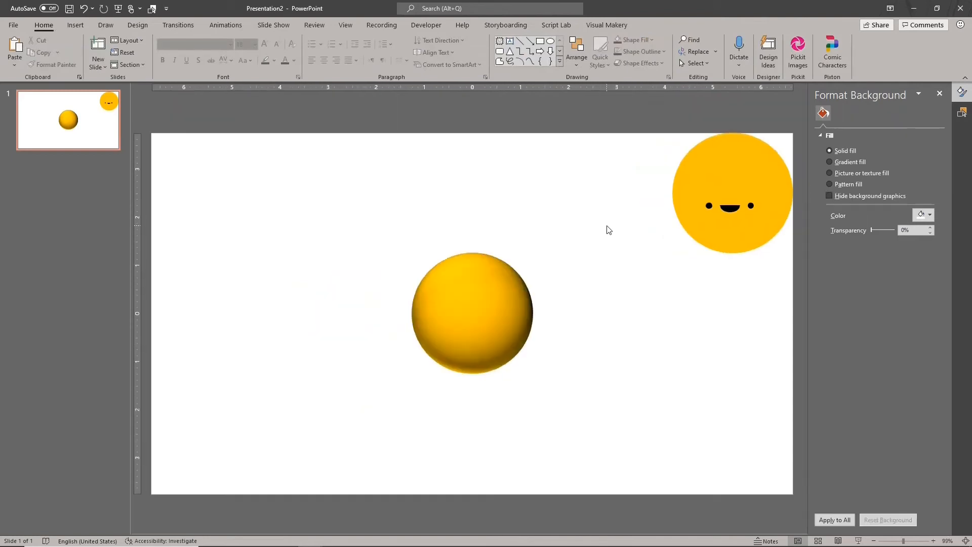
# - Set the Muffin Design circle's fill transparency to 100% and copy it together with the eyes and mouth
pyautogui.click(703, 145)
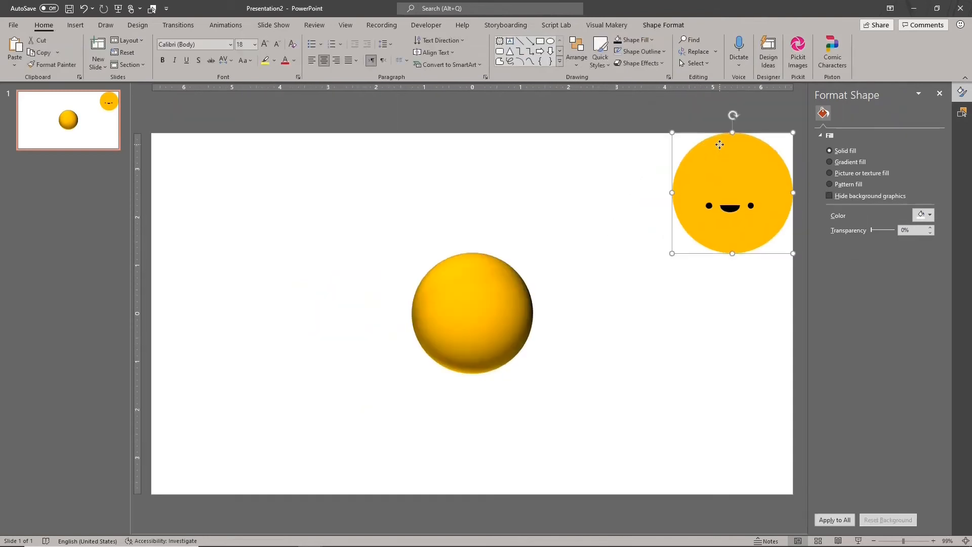
pyautogui.moveTo(871, 255); pyautogui.dragTo(897, 254)
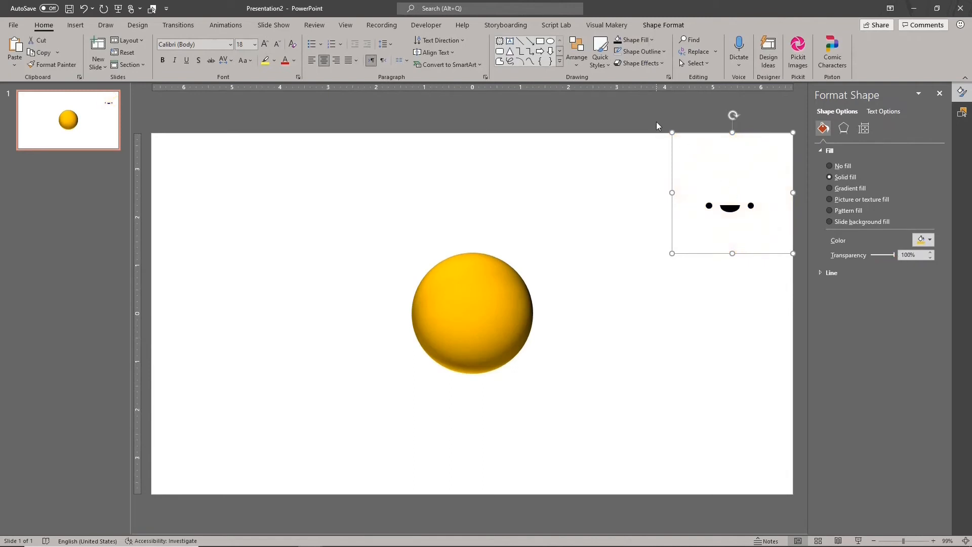
pyautogui.moveTo(656, 121); pyautogui.dragTo(804, 268)
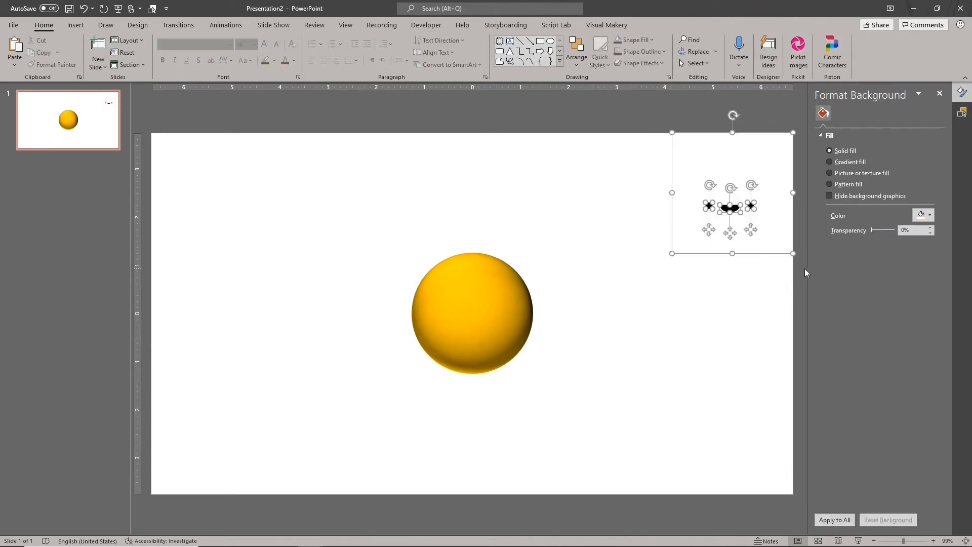
pyautogui.rightClick(716, 251)
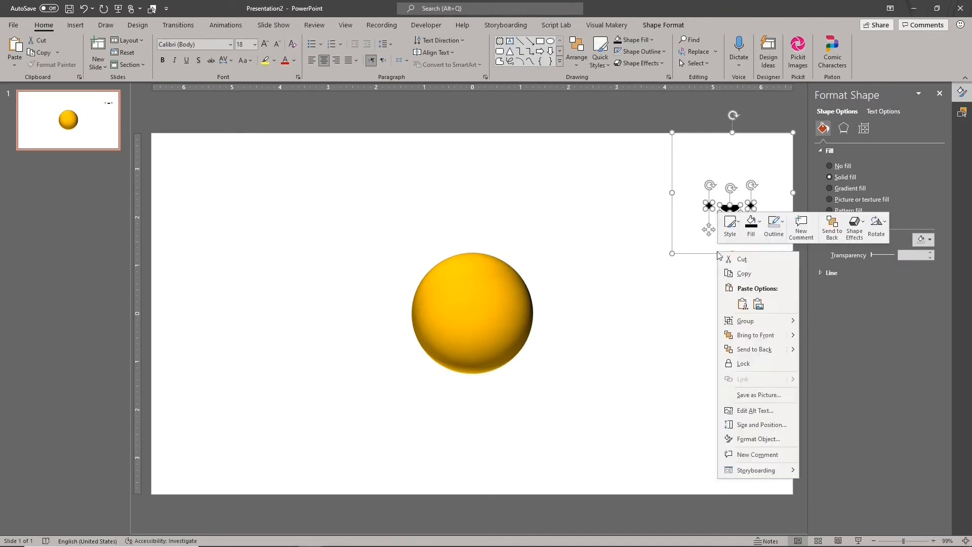
pyautogui.click(738, 276)
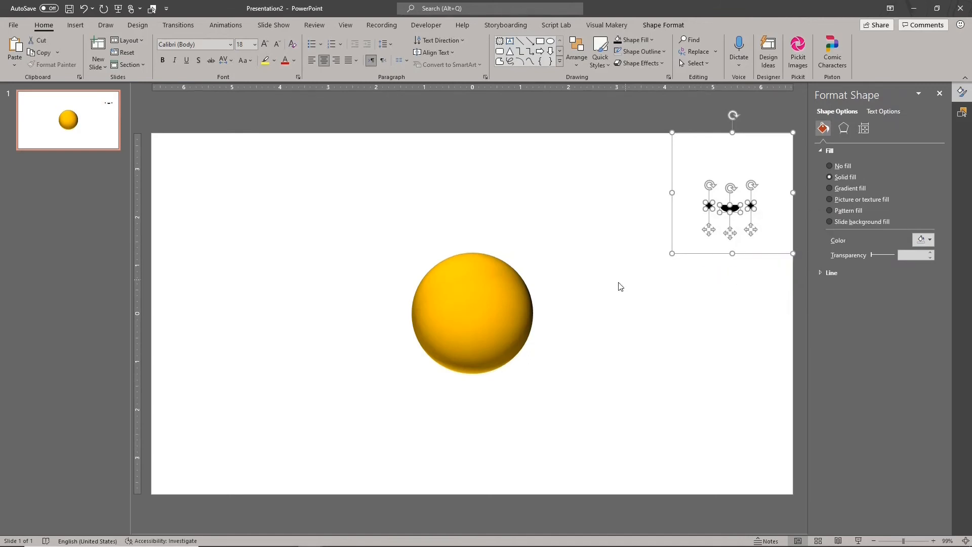
# - Fill the muffin's Muffin Tx layer with the copied face design from the clipboard as a picture fill
pyautogui.click(497, 300)
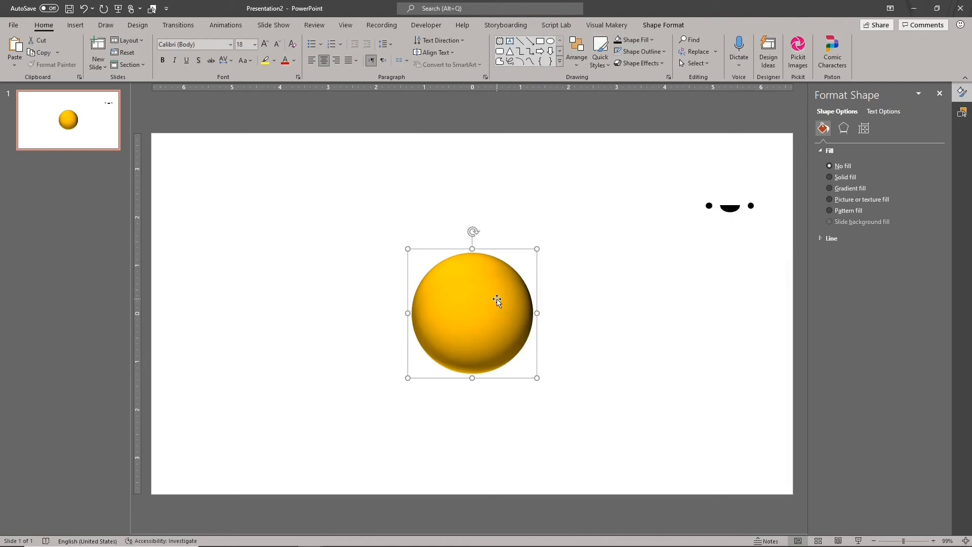
pyautogui.click(497, 301)
pyautogui.click(962, 115)
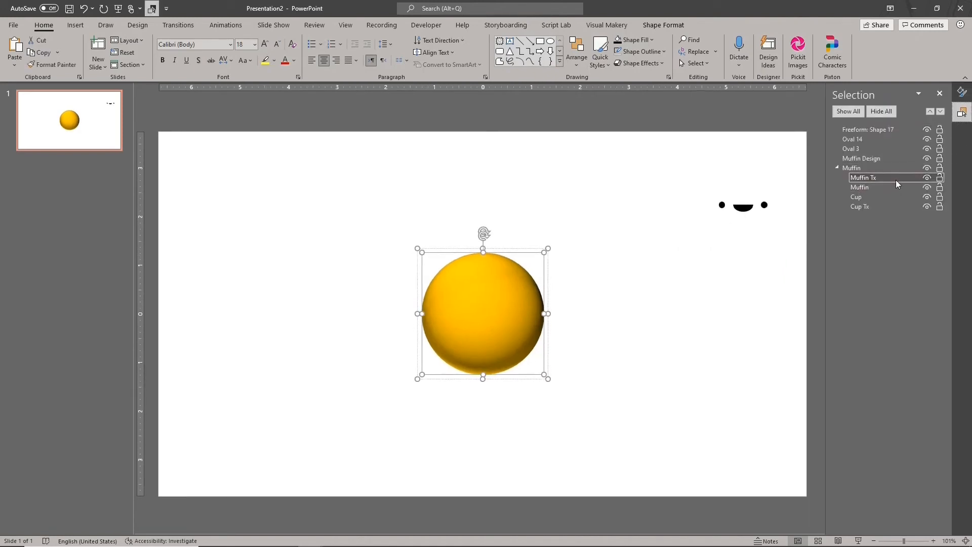
pyautogui.click(961, 92)
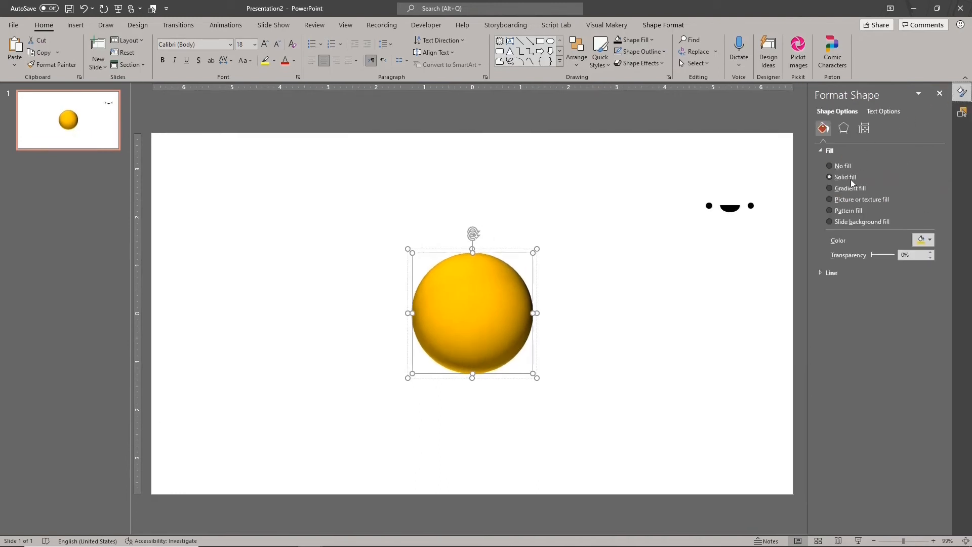
pyautogui.click(853, 202)
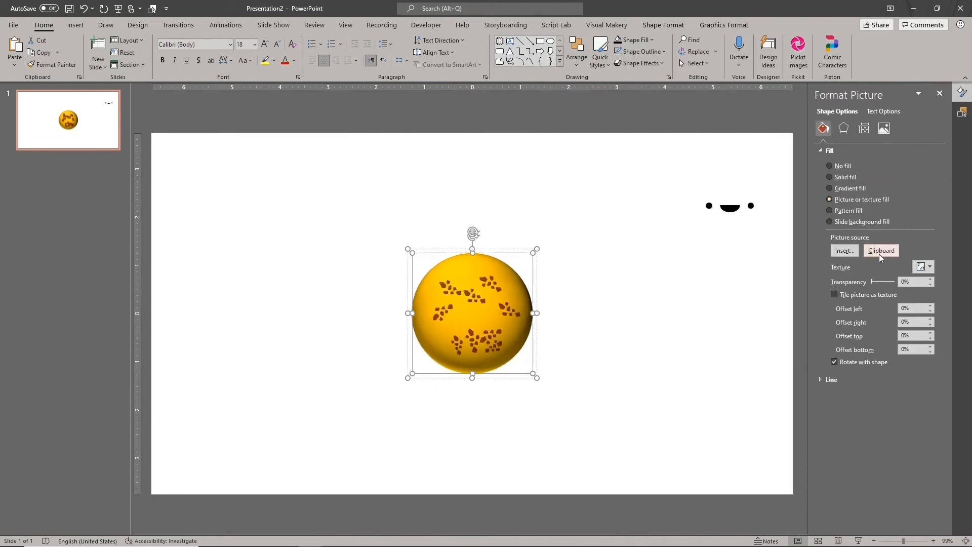
pyautogui.click(879, 253)
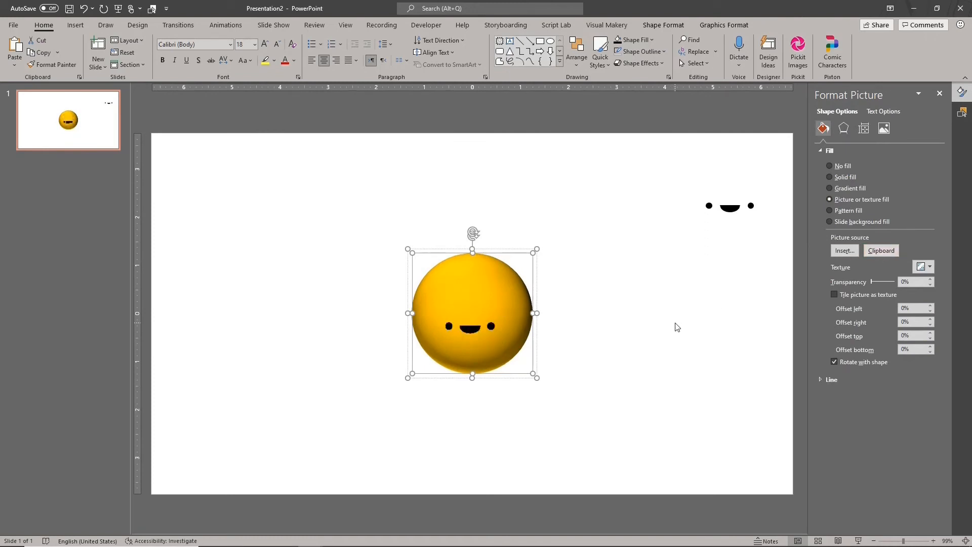
# - Try small 3-D rotations of the Muffin Tx layer about the X axis
pyautogui.click(843, 128)
pyautogui.click(843, 216)
pyautogui.click(912, 254)
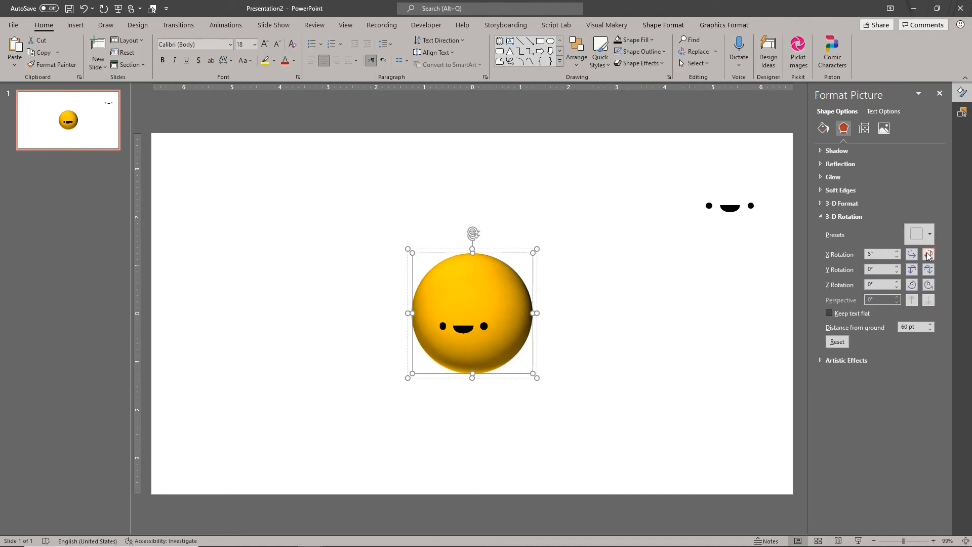
pyautogui.click(911, 254)
pyautogui.click(911, 254)
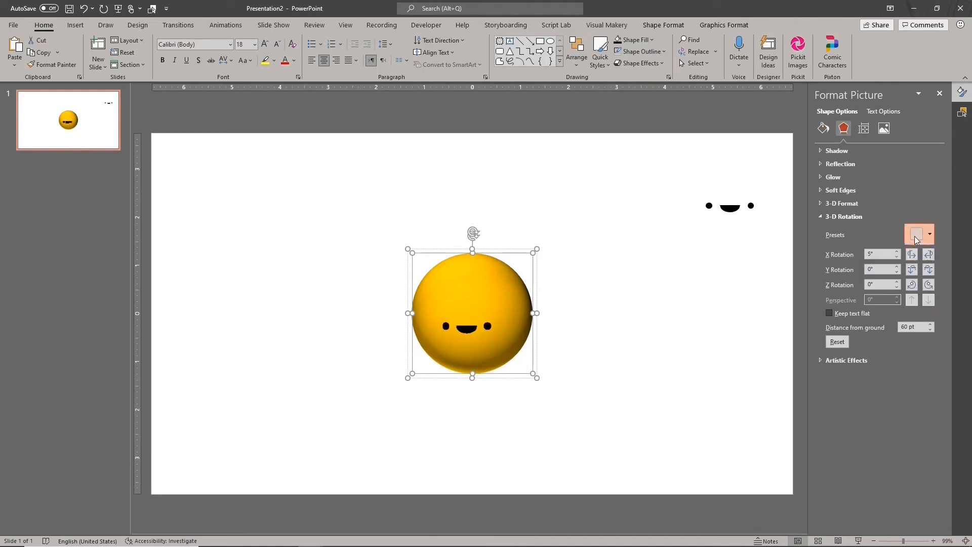
# - Apply the front perspective 3-D rotation preset to the whole muffin group and set the face layer's distance from ground to 61 pt
pyautogui.click(922, 234)
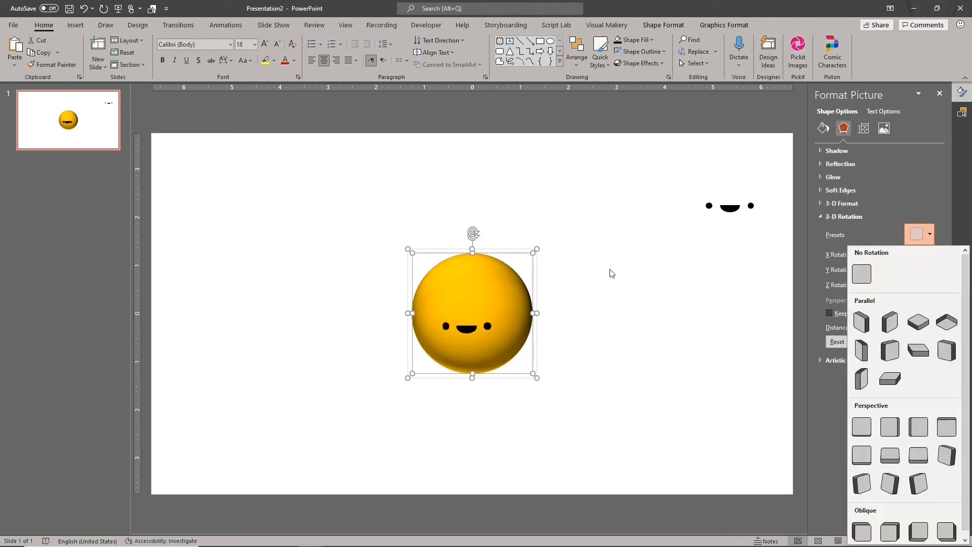
pyautogui.click(537, 266)
pyautogui.click(537, 266)
pyautogui.click(934, 242)
pyautogui.click(861, 427)
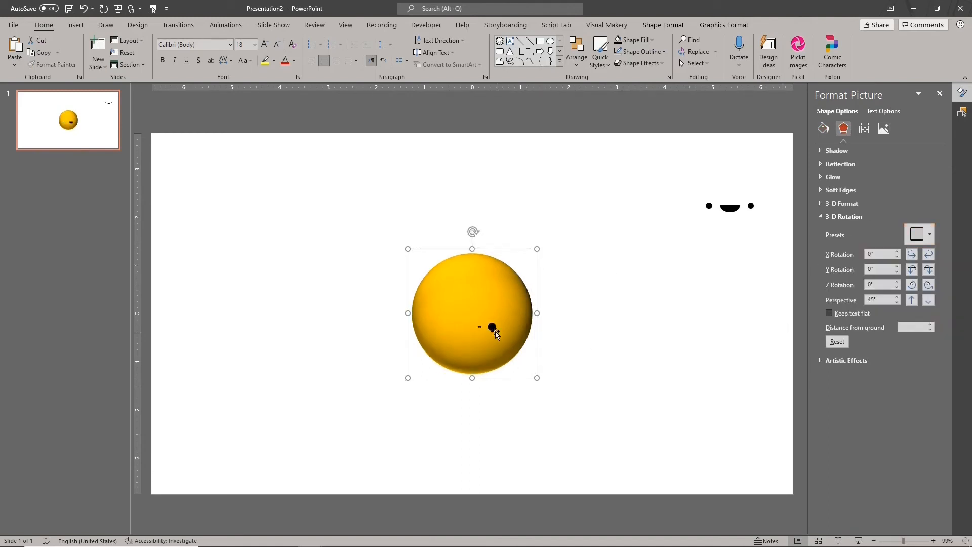
pyautogui.click(930, 324)
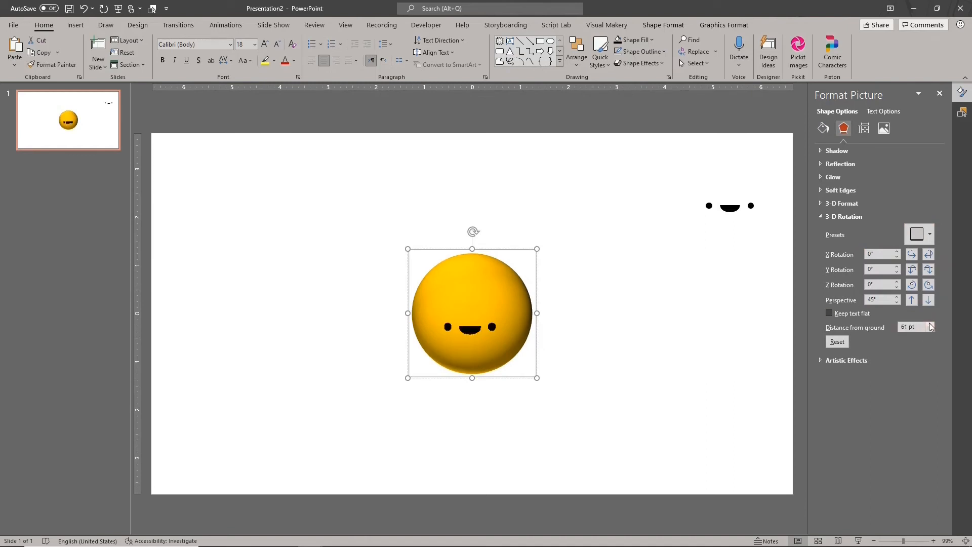
pyautogui.click(535, 287)
# - Rotate the muffin group in 3-D to X 354.2°, Y 313.4° and Z 354.4°, with the face upright above the cup
pyautogui.click(928, 254)
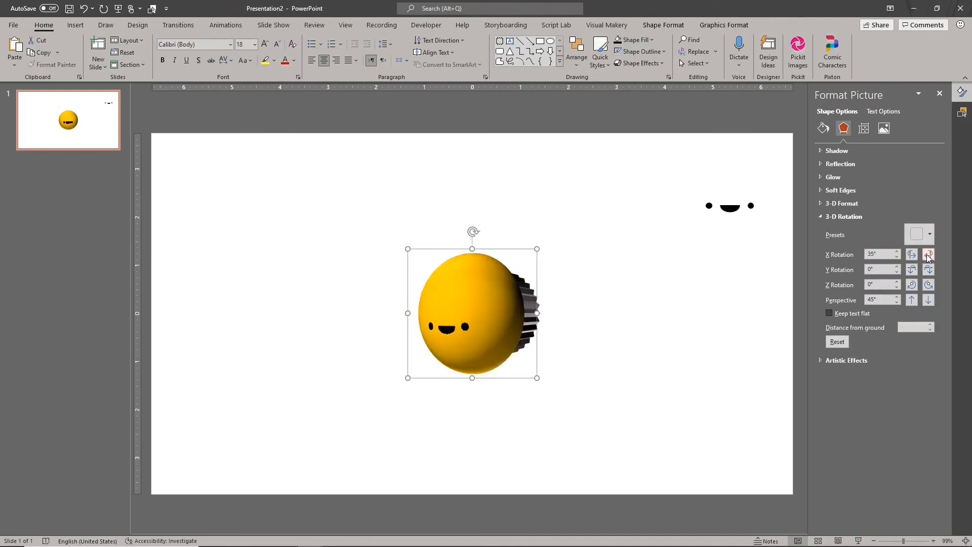
pyautogui.click(927, 254)
pyautogui.click(912, 276)
pyautogui.click(929, 273)
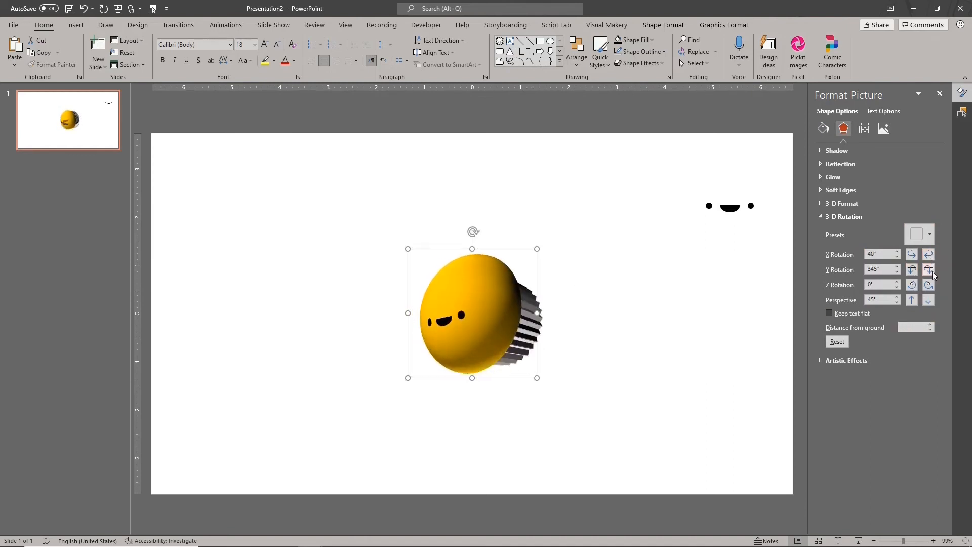
pyautogui.click(912, 274)
pyautogui.click(912, 258)
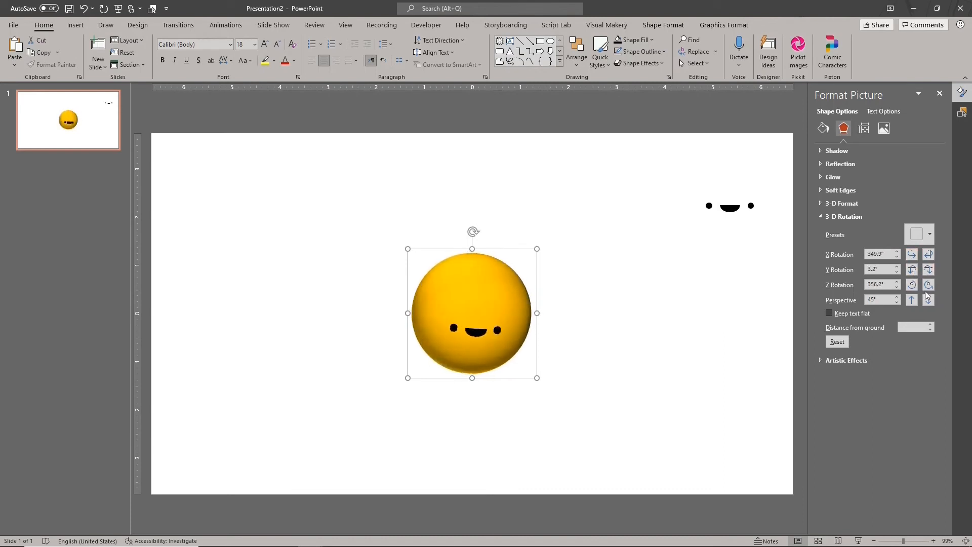
pyautogui.click(928, 275)
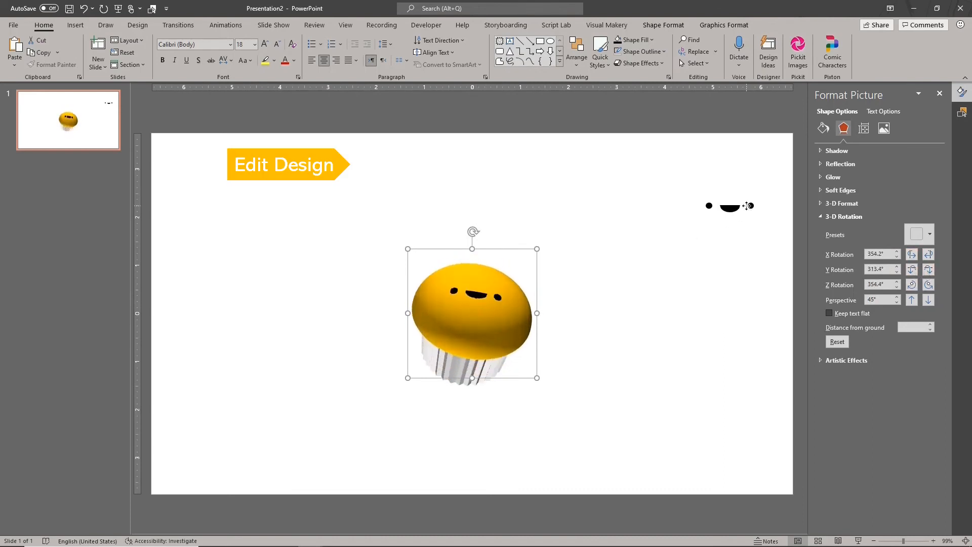
# - Lower the Muffin Design circle's fill transparency to a faint yellow tint and group the eyes and mouth
pyautogui.click(729, 207)
pyautogui.click(647, 192)
pyautogui.click(781, 220)
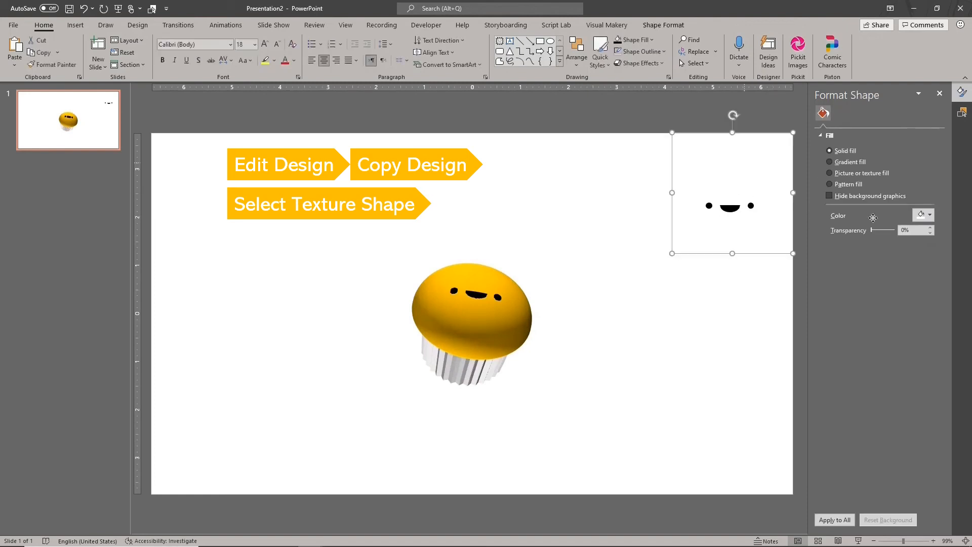
pyautogui.moveTo(894, 254); pyautogui.dragTo(888, 255)
pyautogui.click(646, 188)
pyautogui.hotkey('ctrl', 'g')
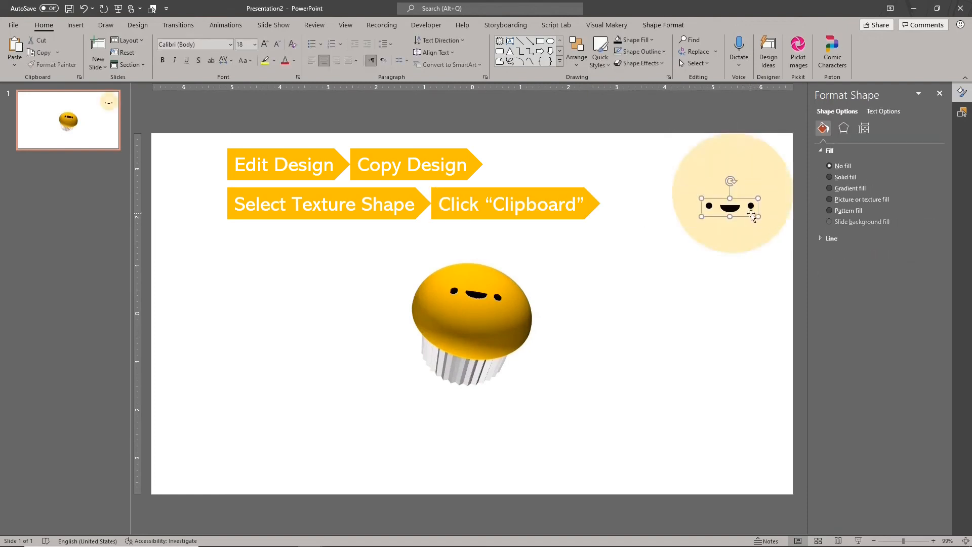